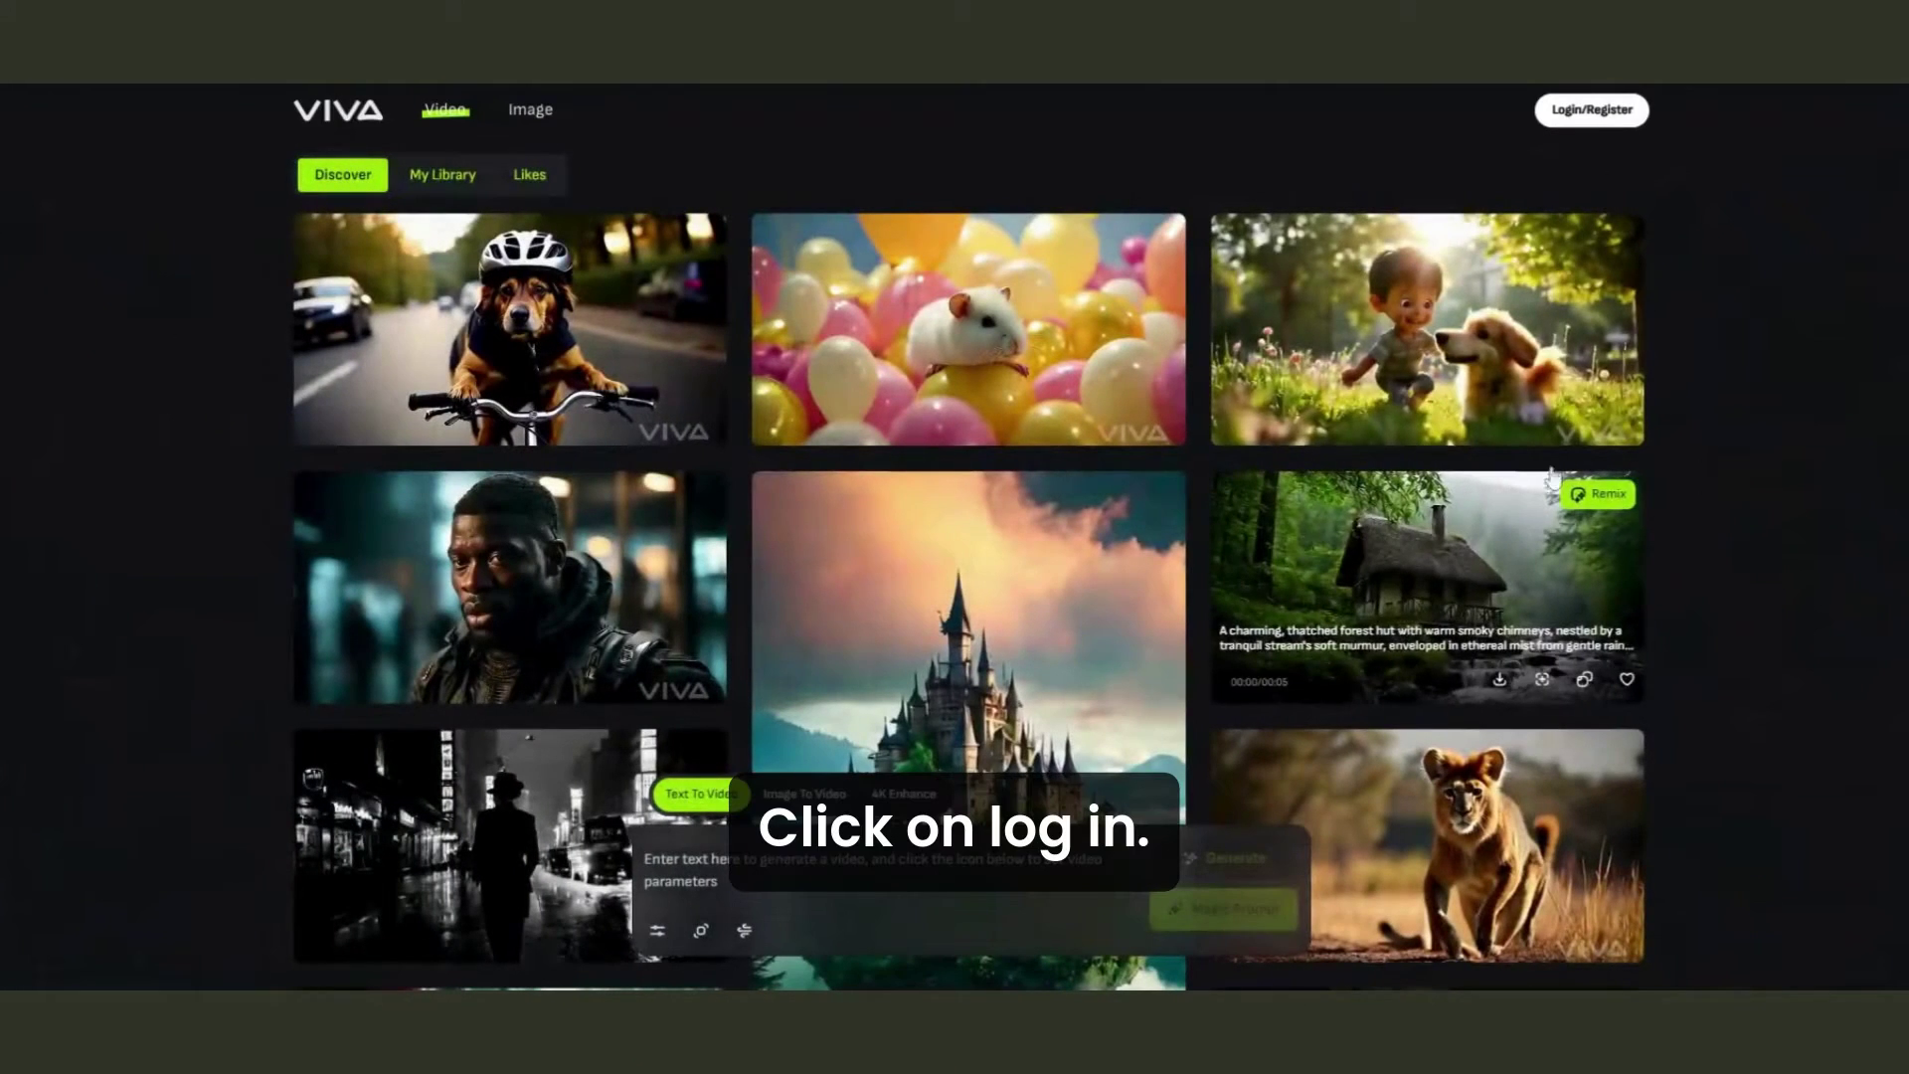
Sign in to VIVA, then scroll down the video Discover gallery and back up.
click(1596, 110)
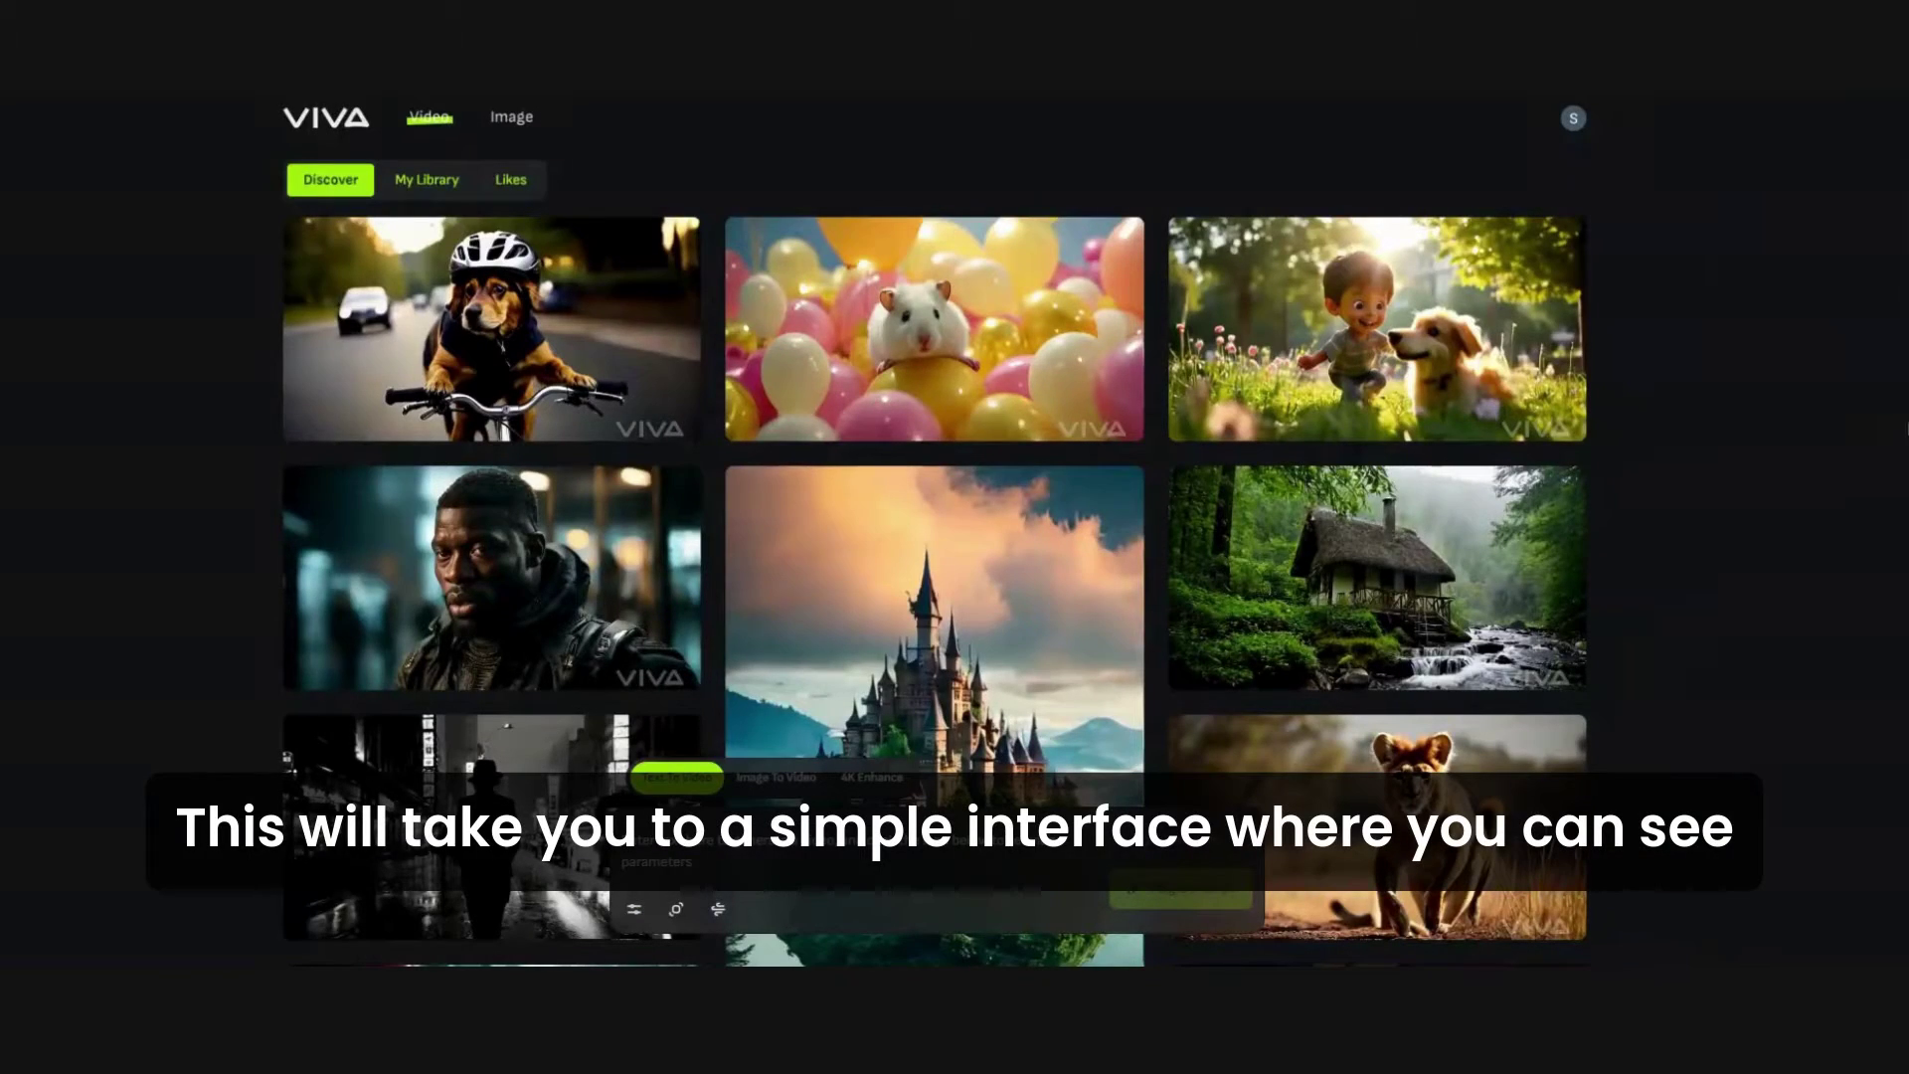
scroll(1760, 495, down, 15)
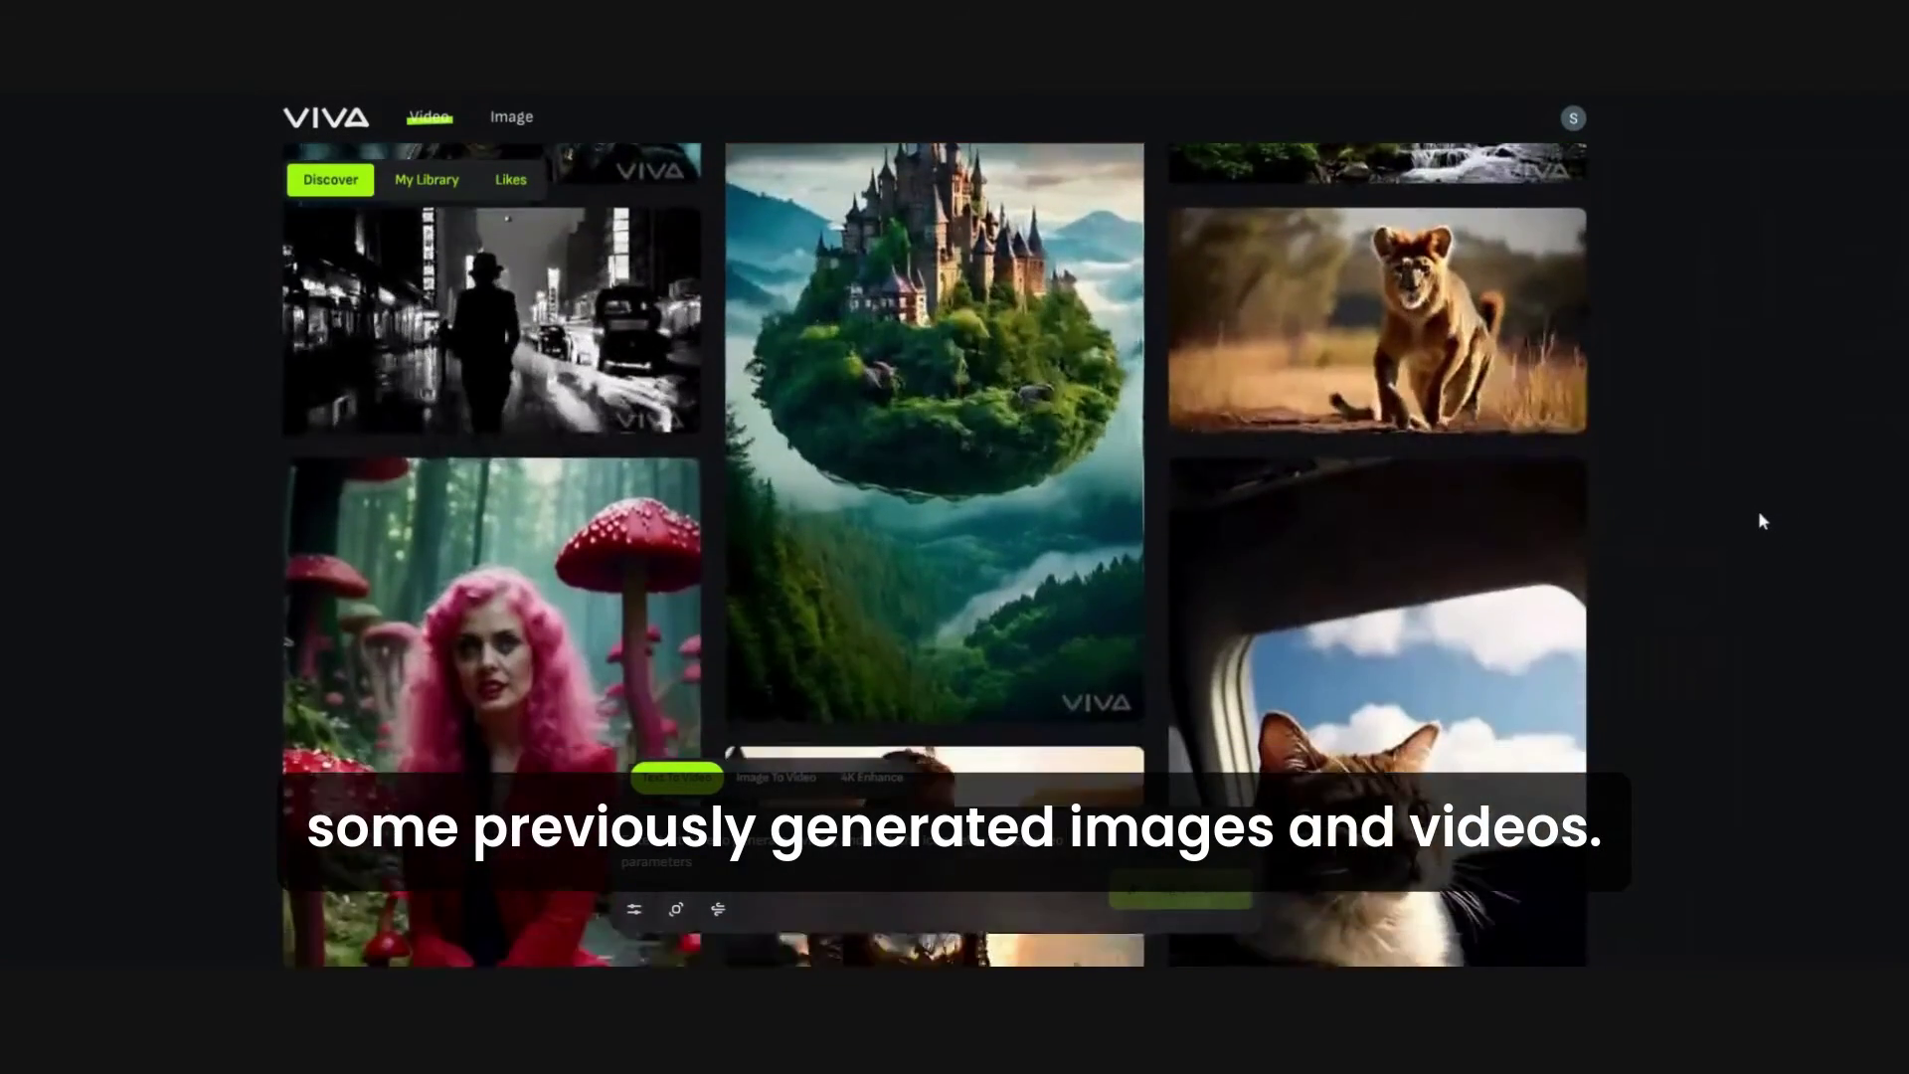
scroll(1752, 515, down, 3)
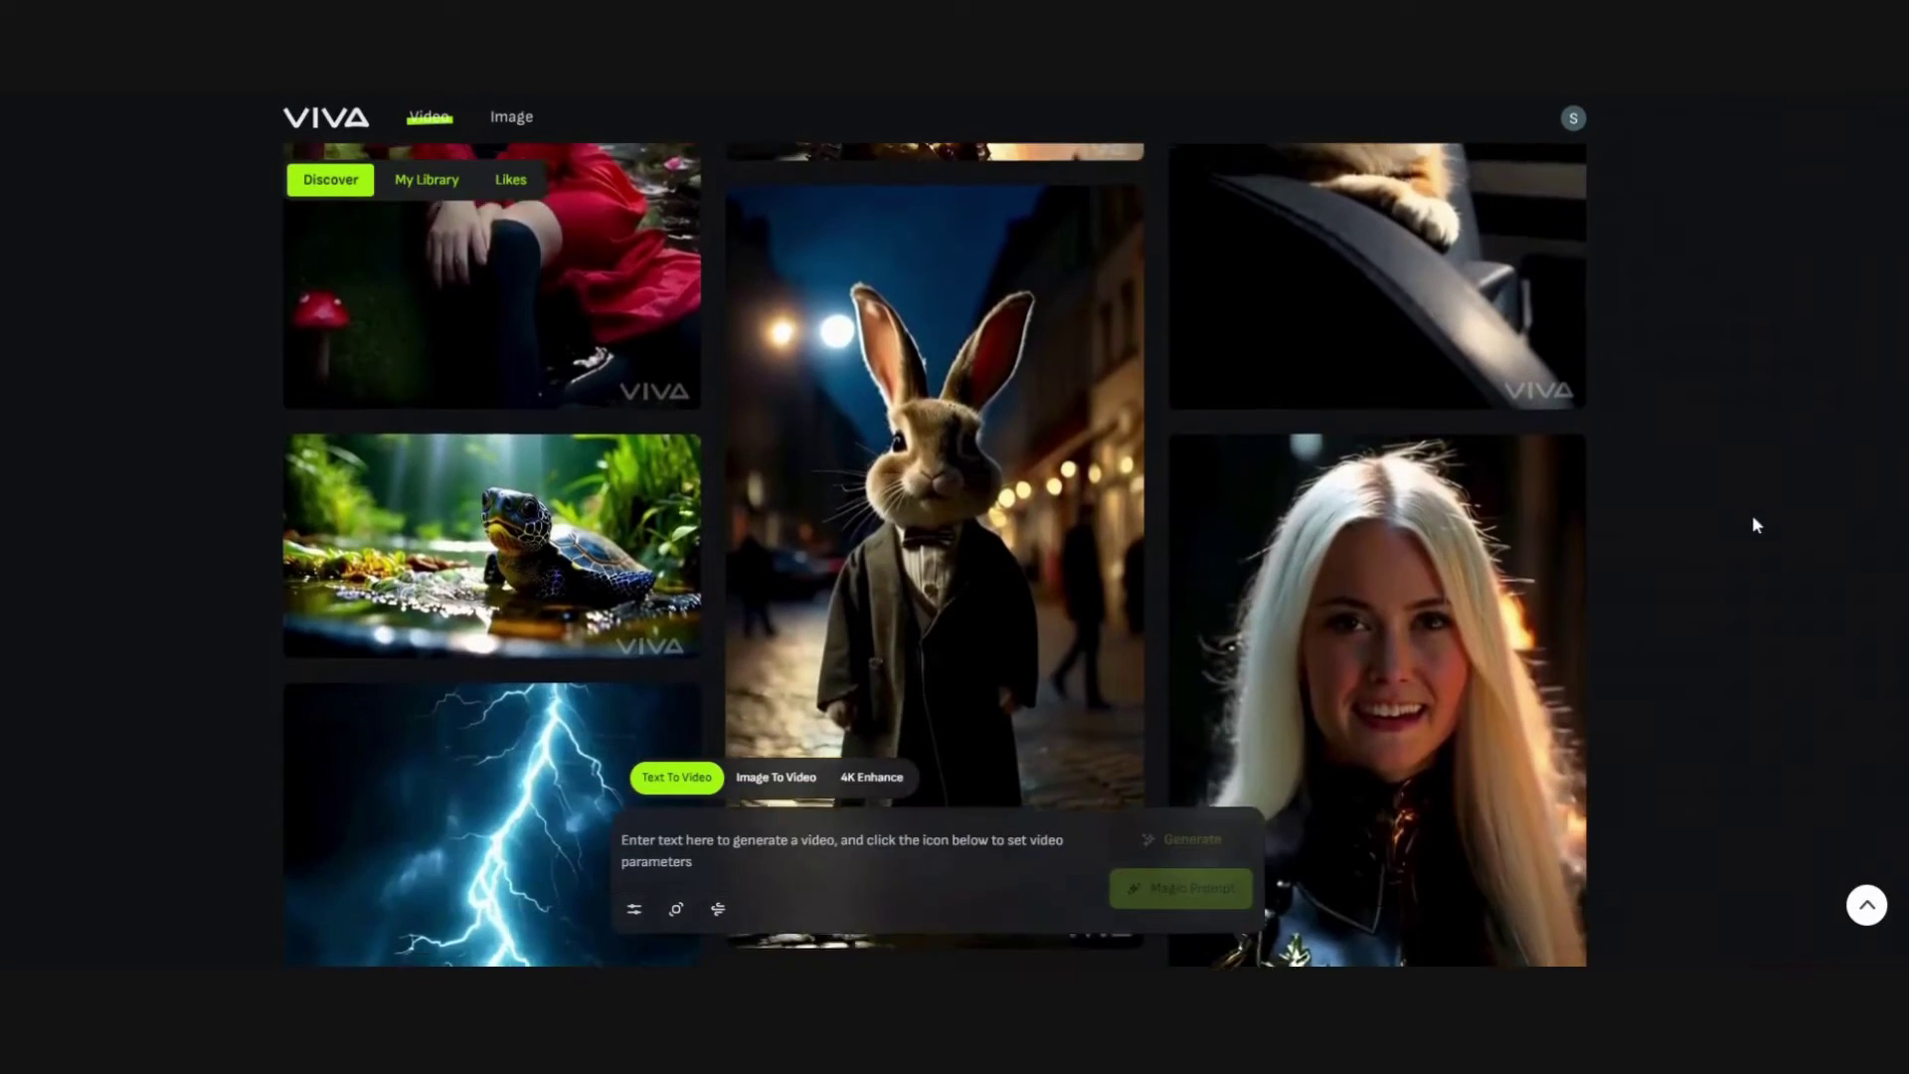
scroll(1756, 510, up, 10)
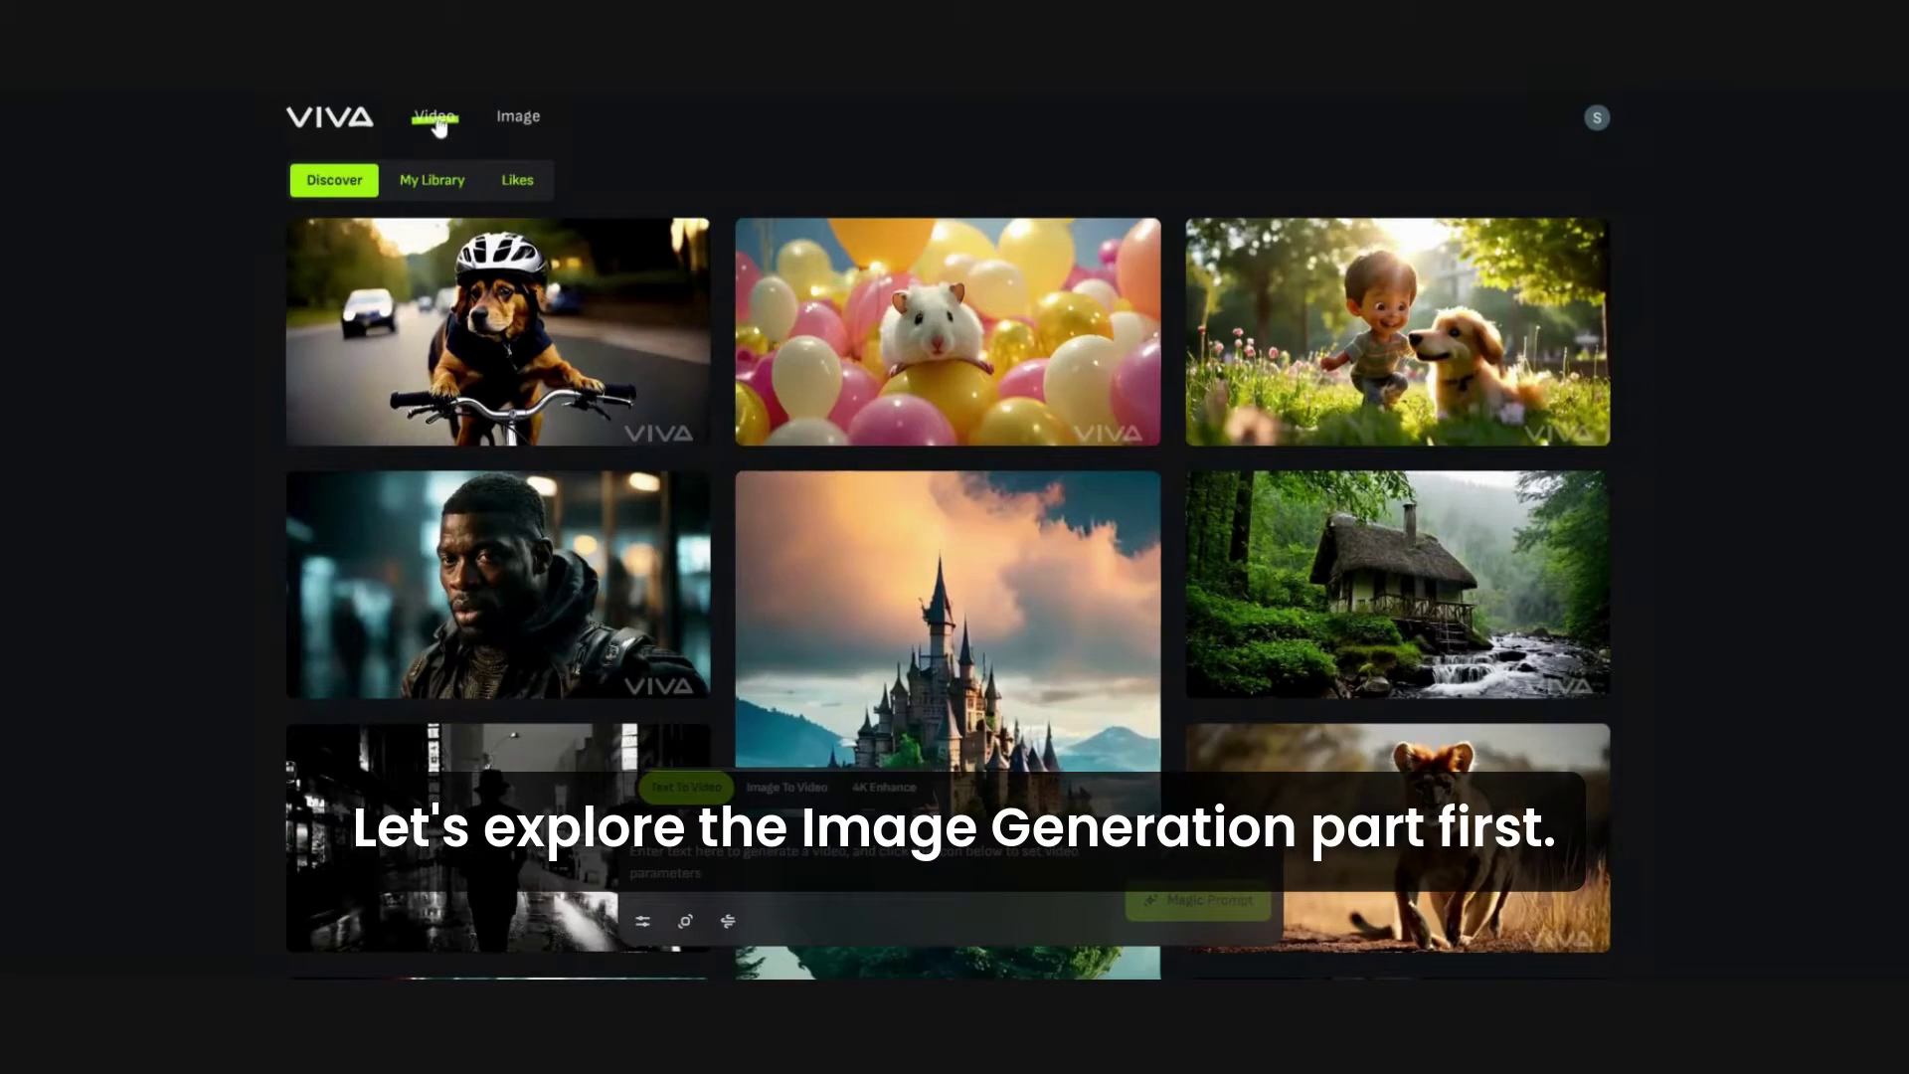
Generate four 'giant lion cooking in a small kitchen' images using Composition and Viewpoint style tags.
click(513, 120)
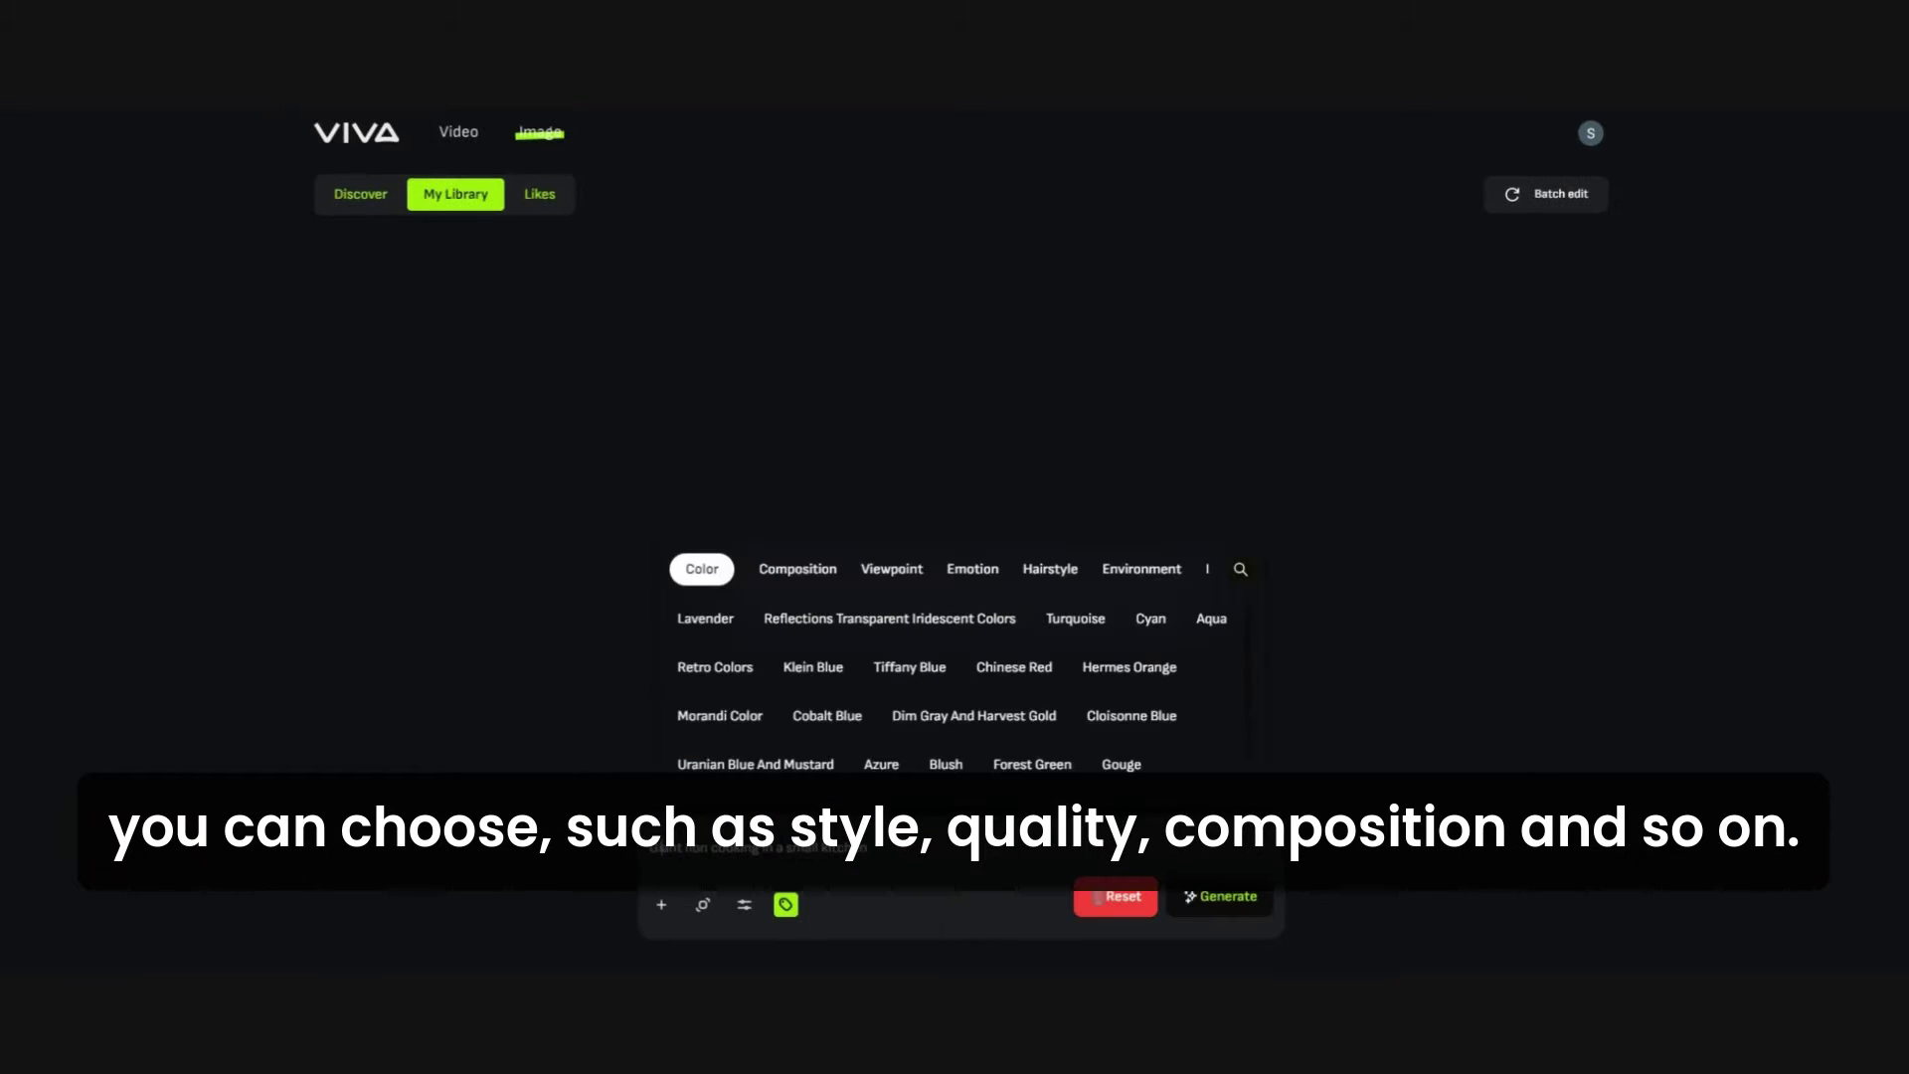
mouse_move(710, 723)
click(810, 583)
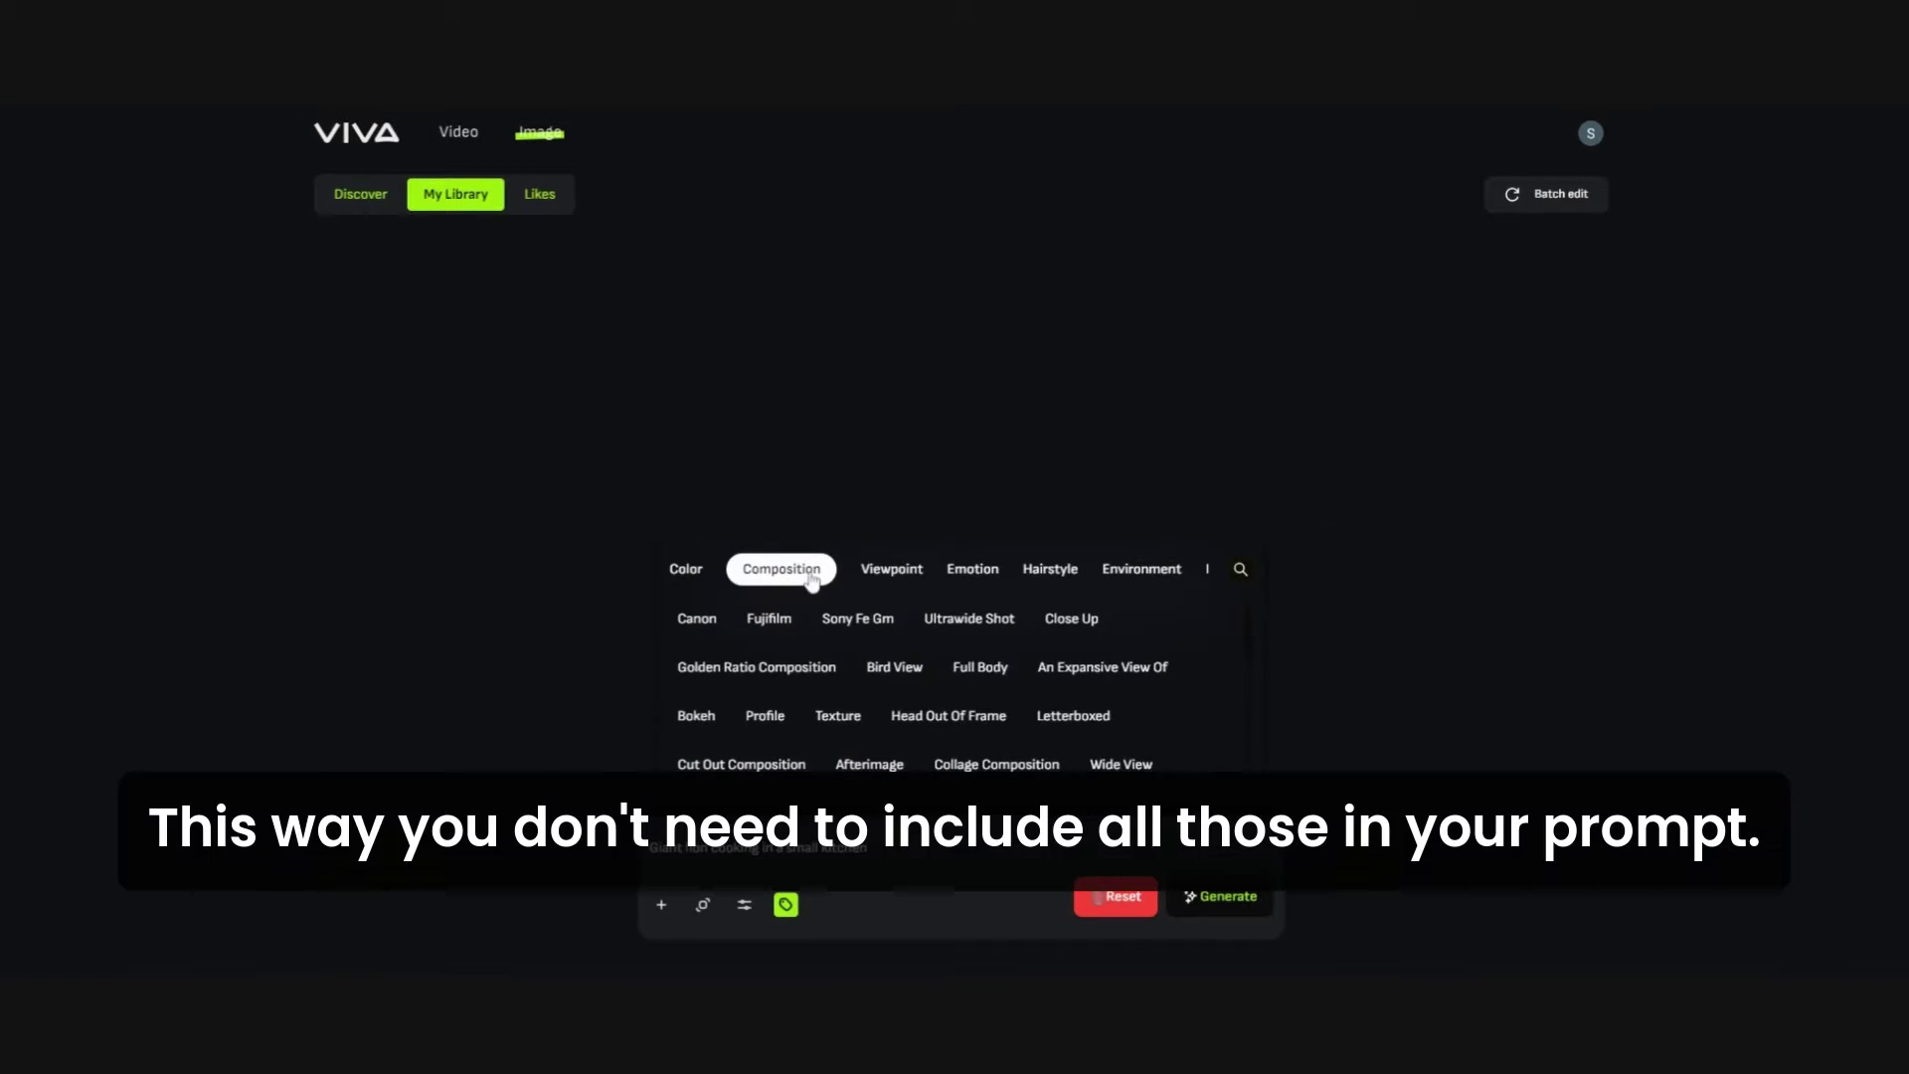
mouse_move(699, 623)
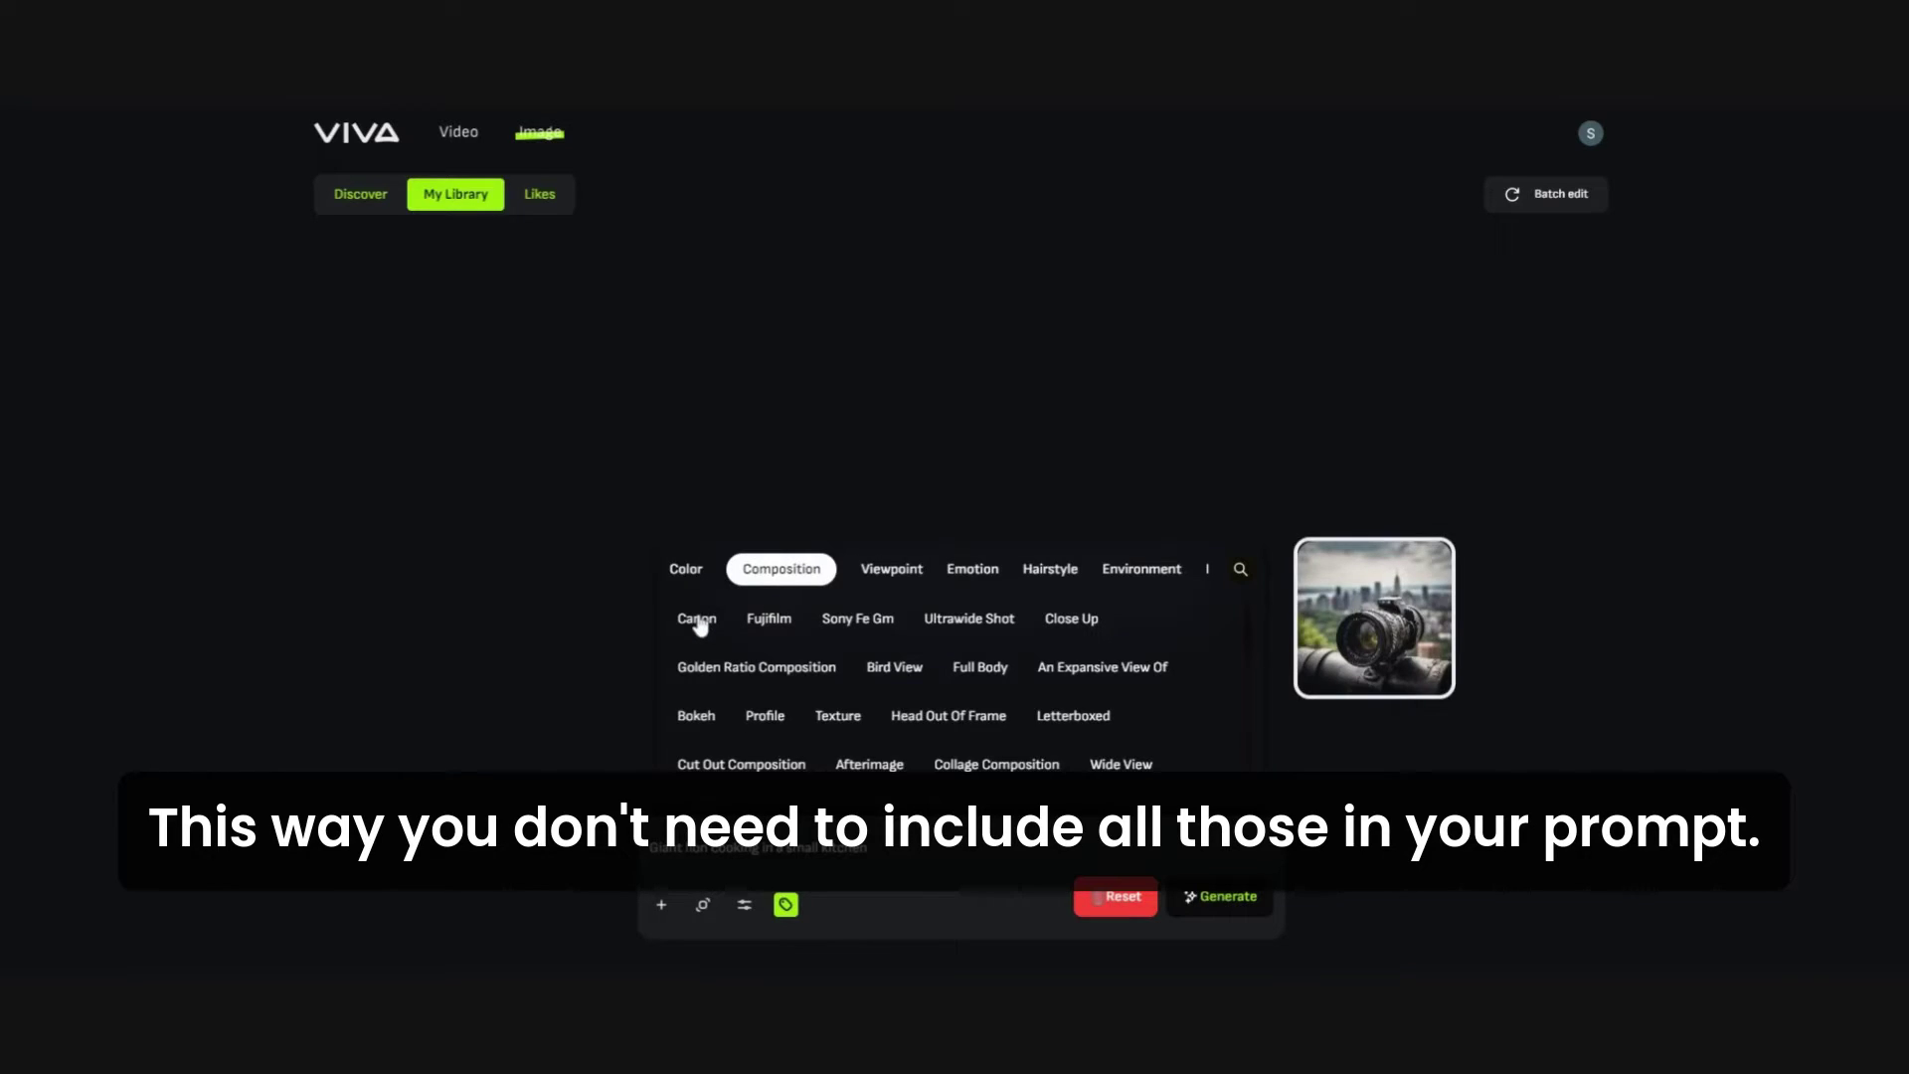
mouse_move(852, 627)
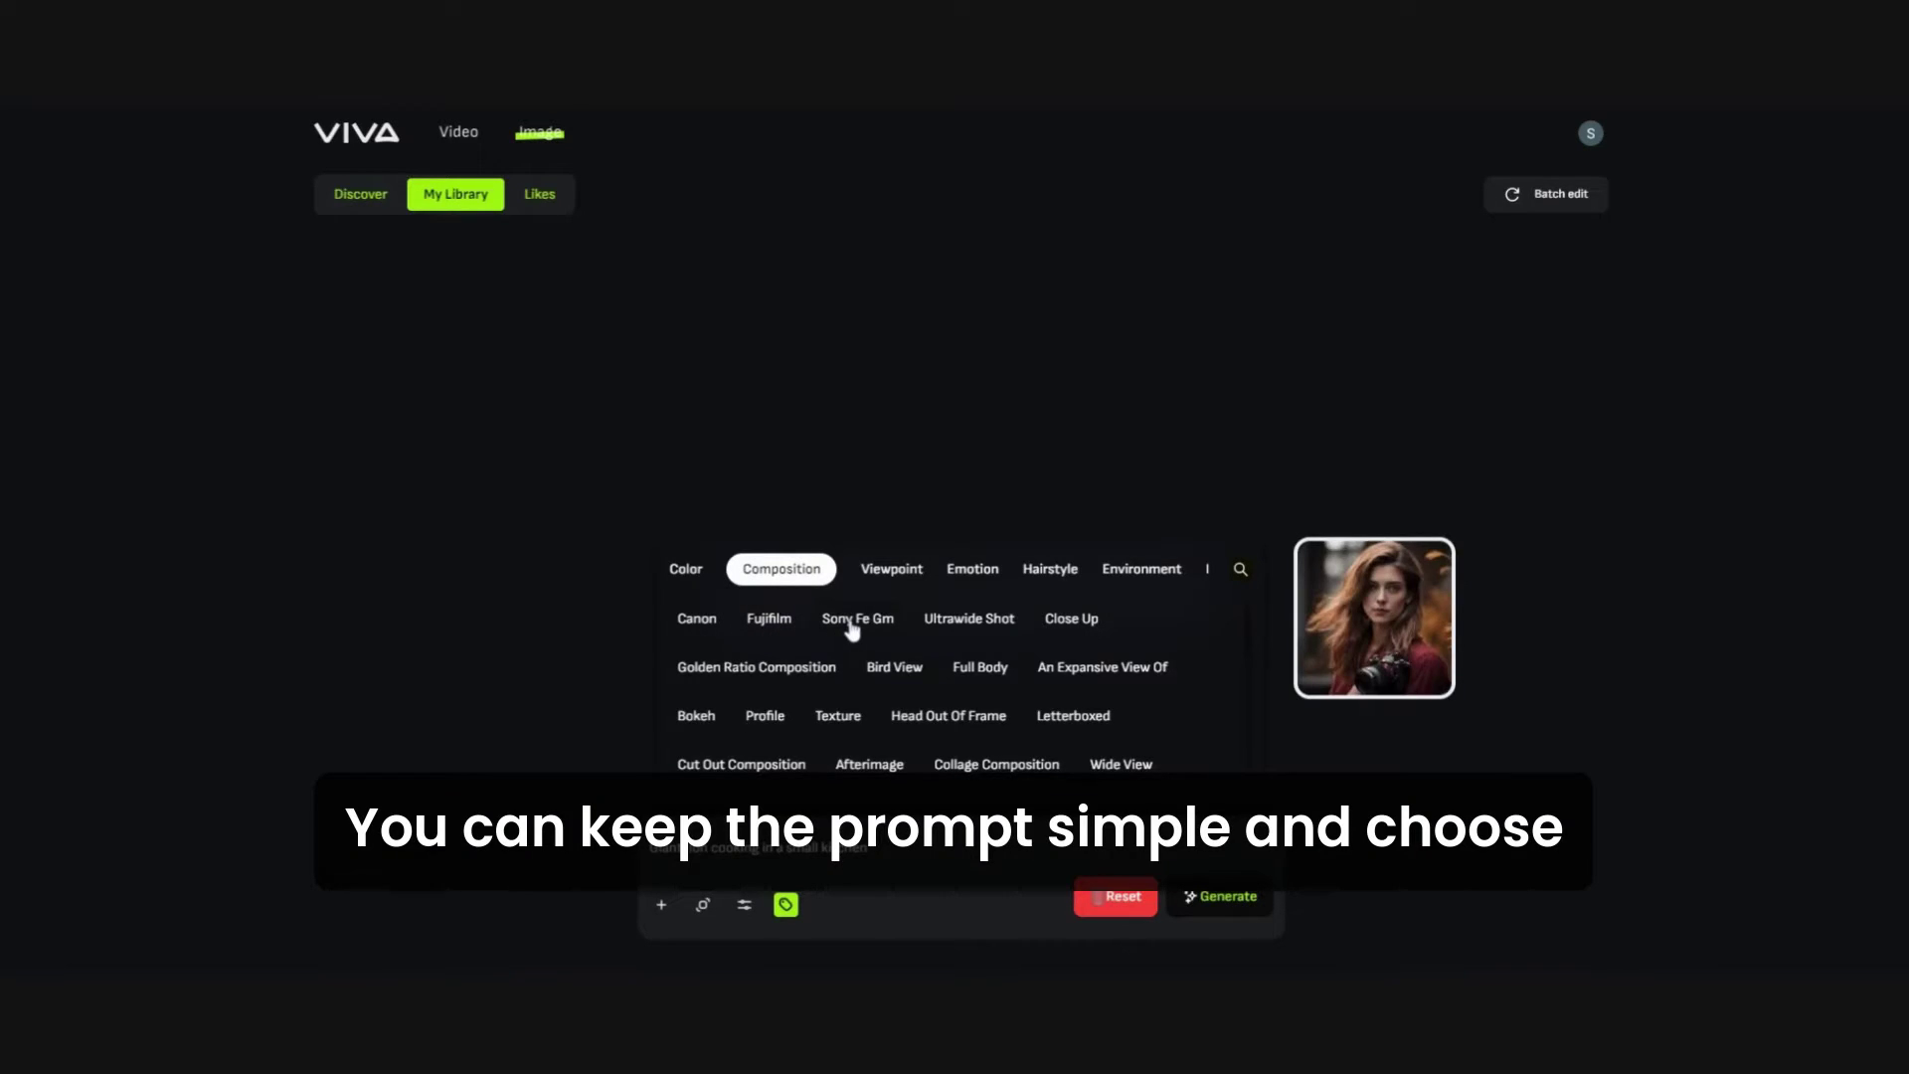
mouse_move(940, 631)
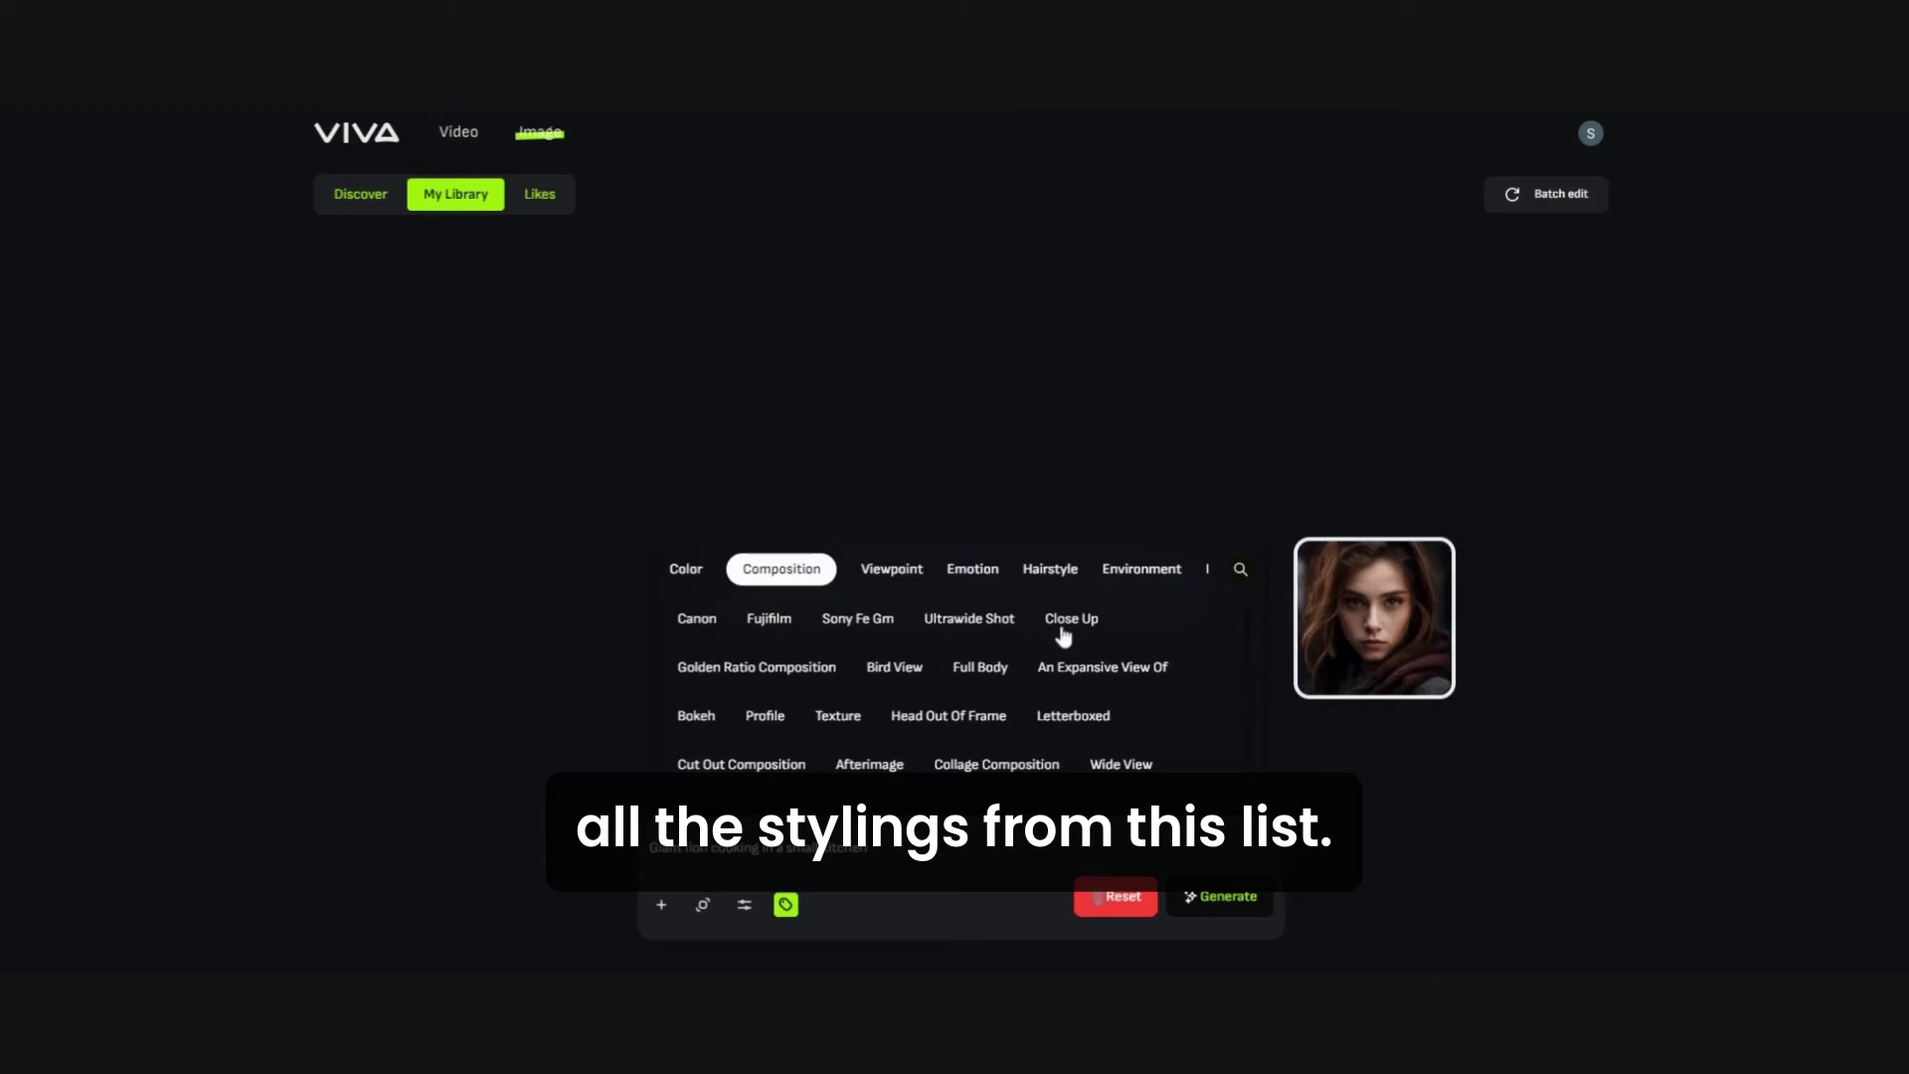
mouse_move(878, 676)
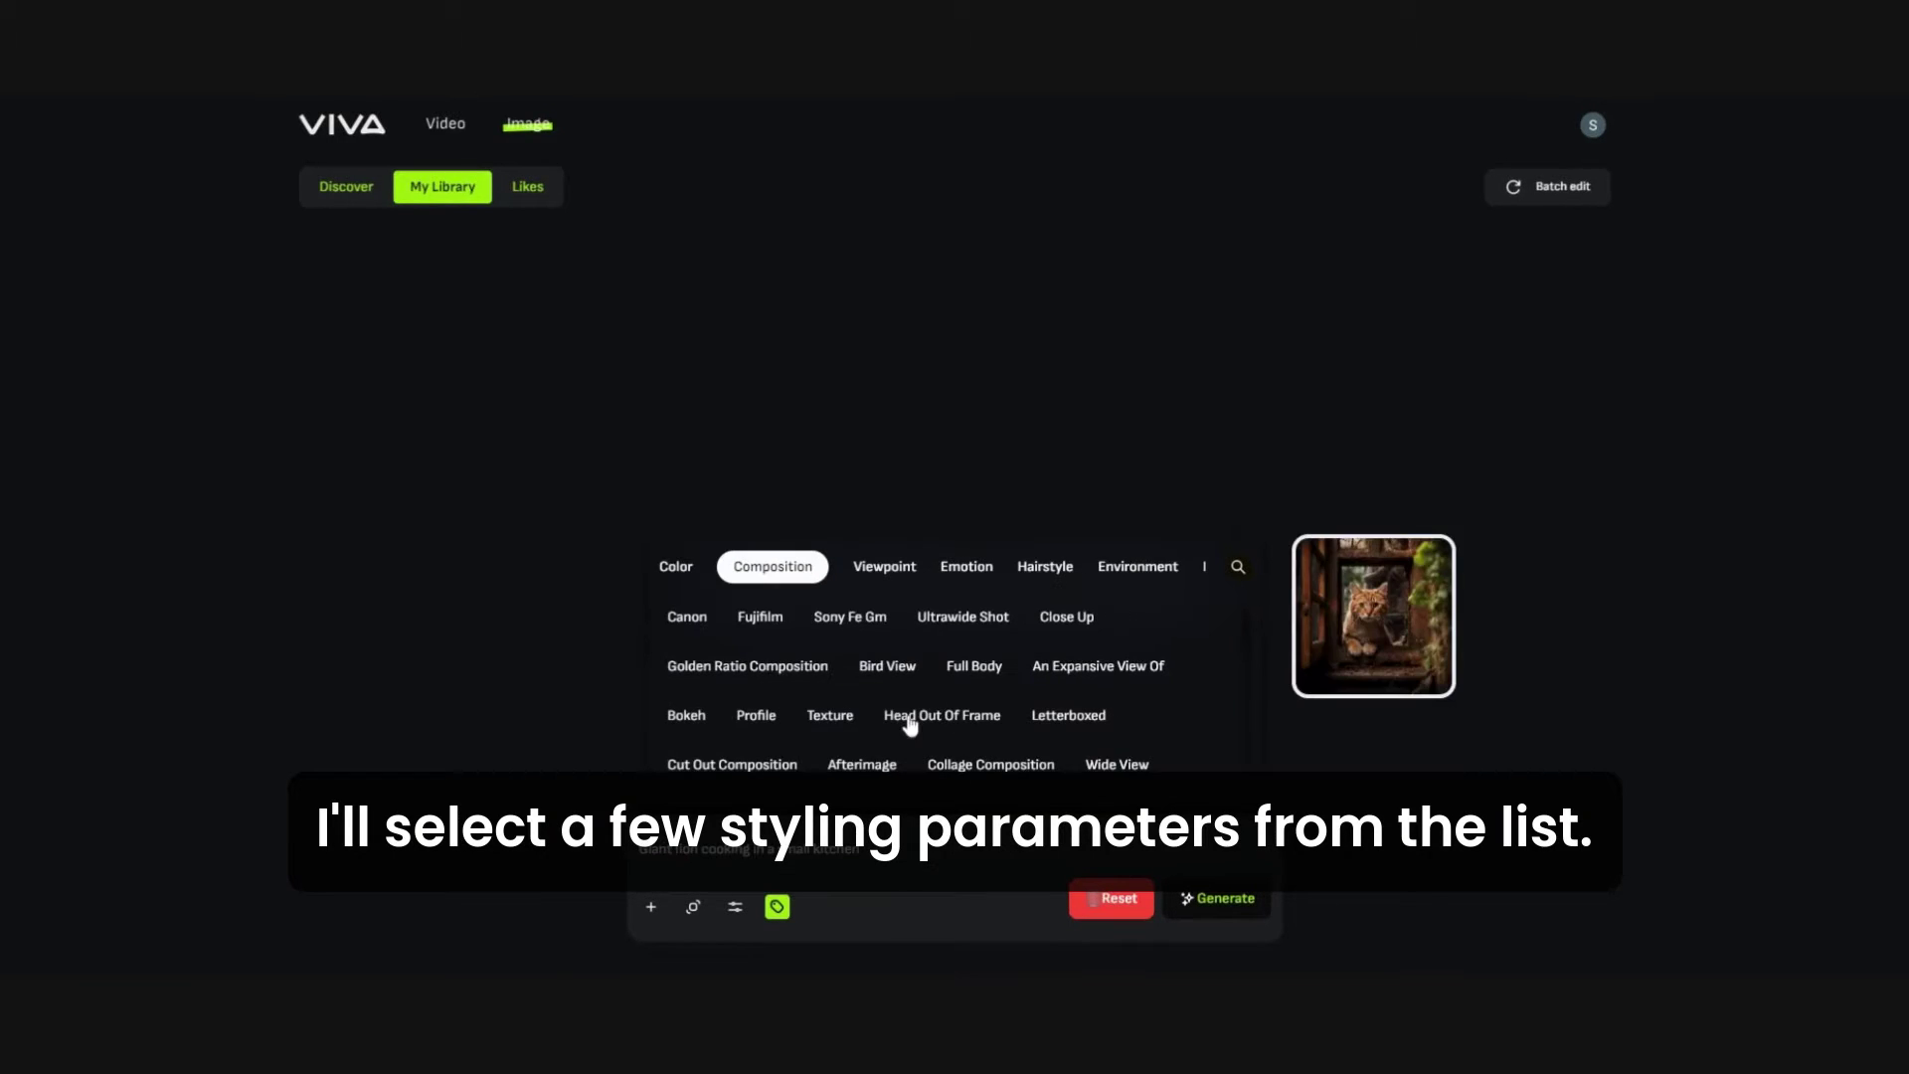
click(880, 575)
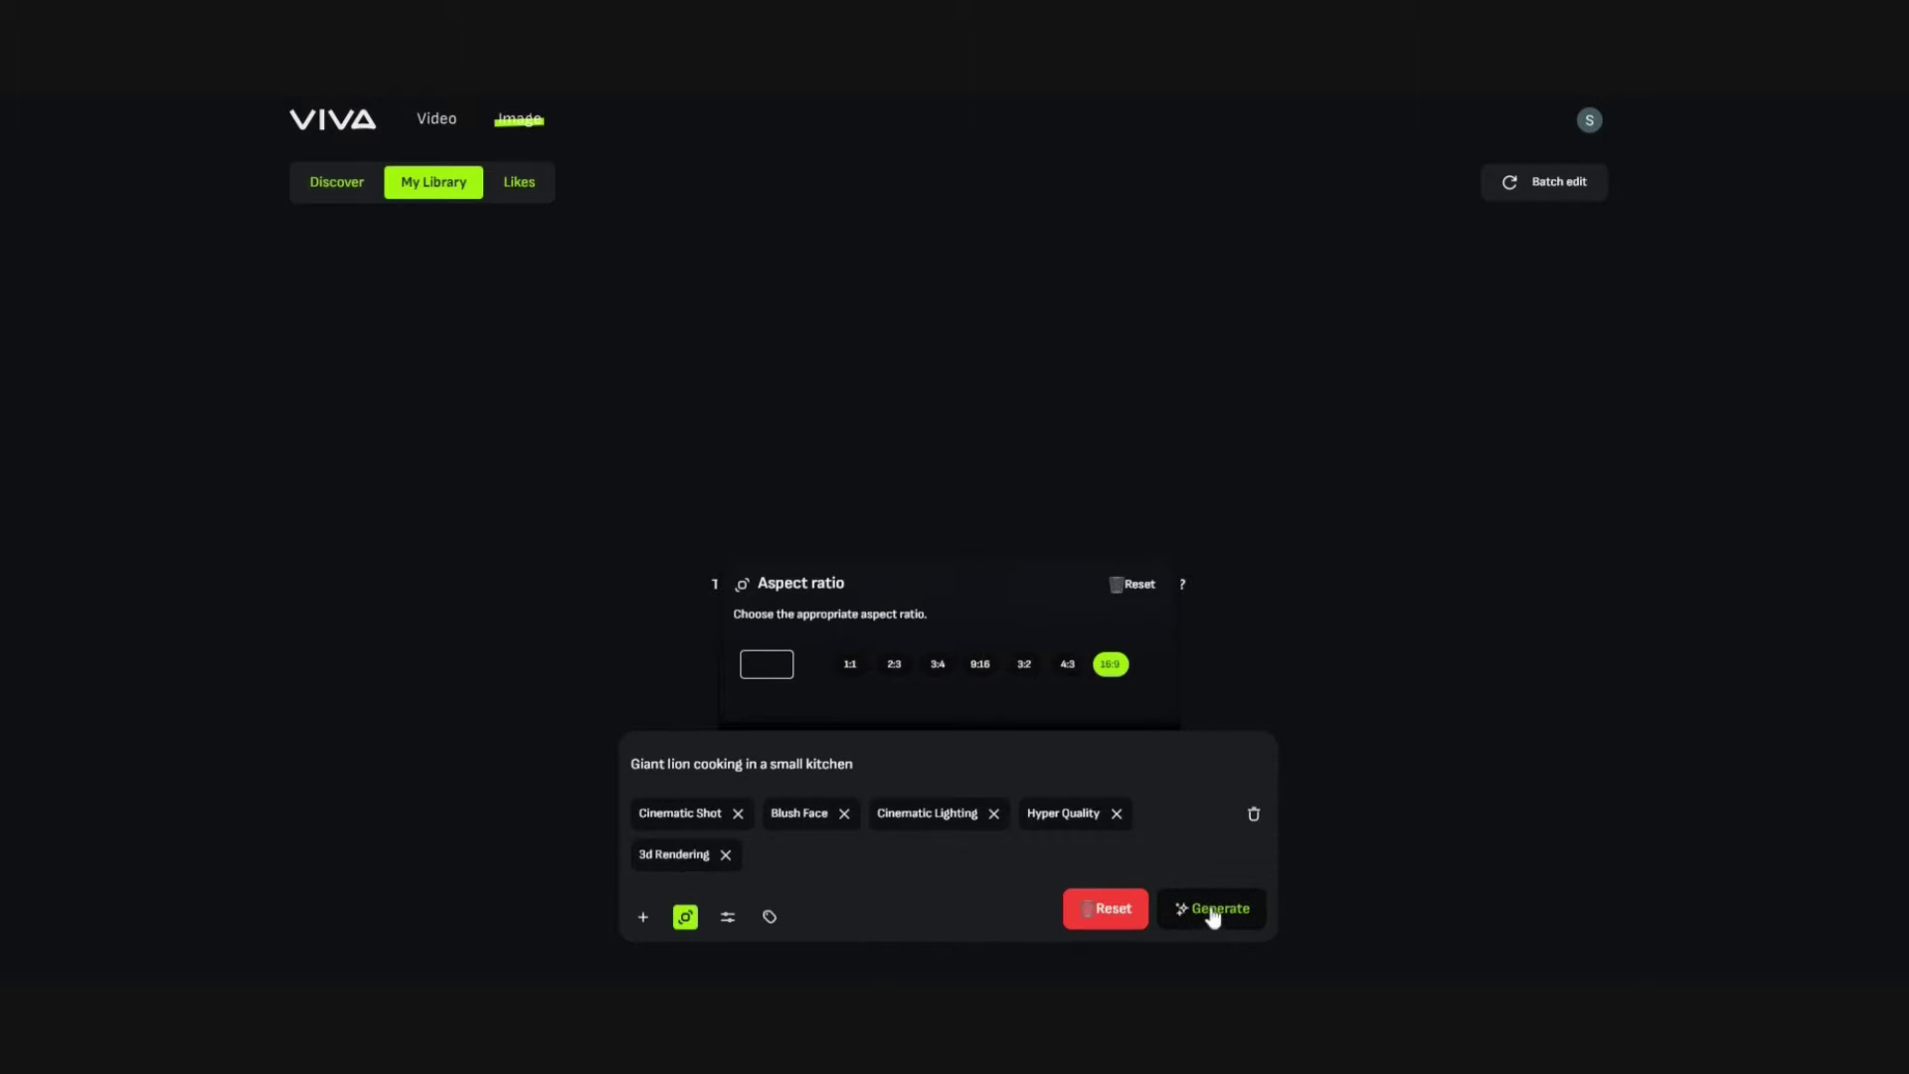
click(1217, 899)
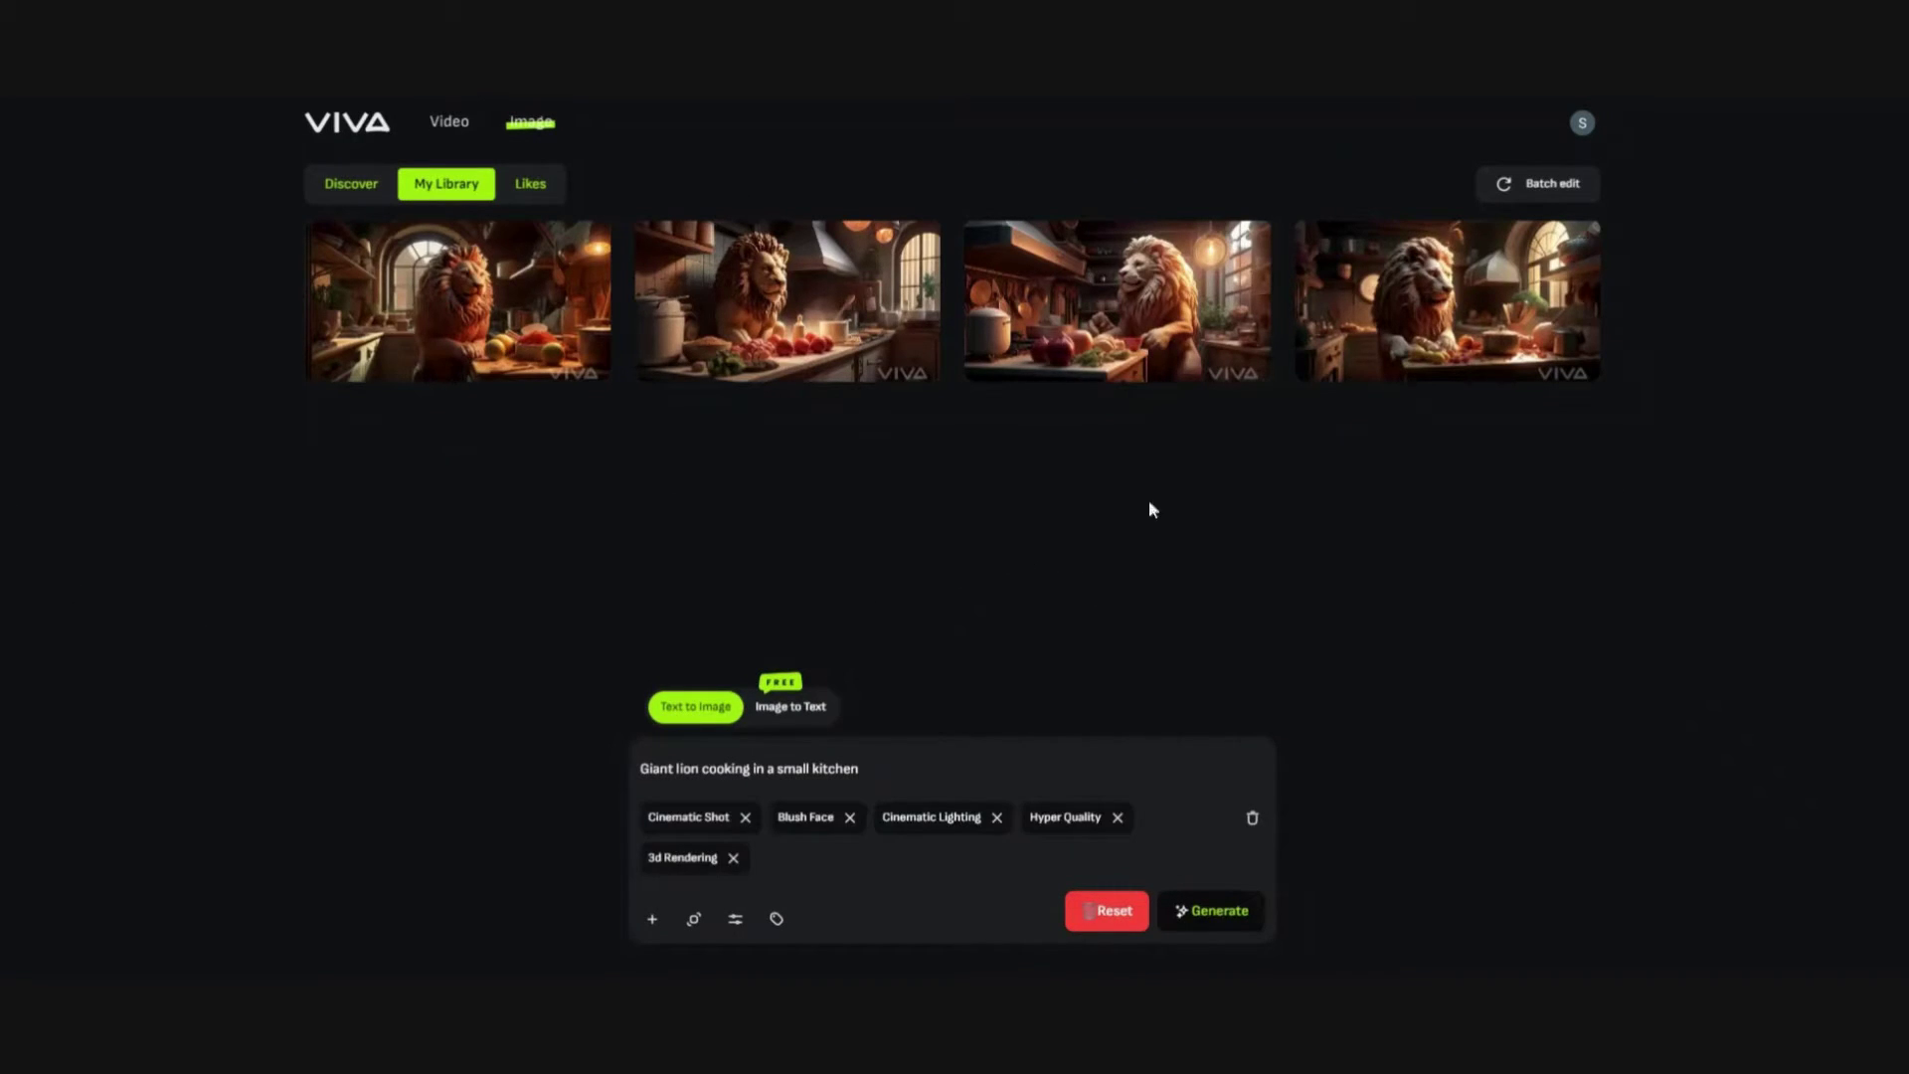
View each of the four lion-in-kitchen images one by one in the full-size viewer.
click(468, 303)
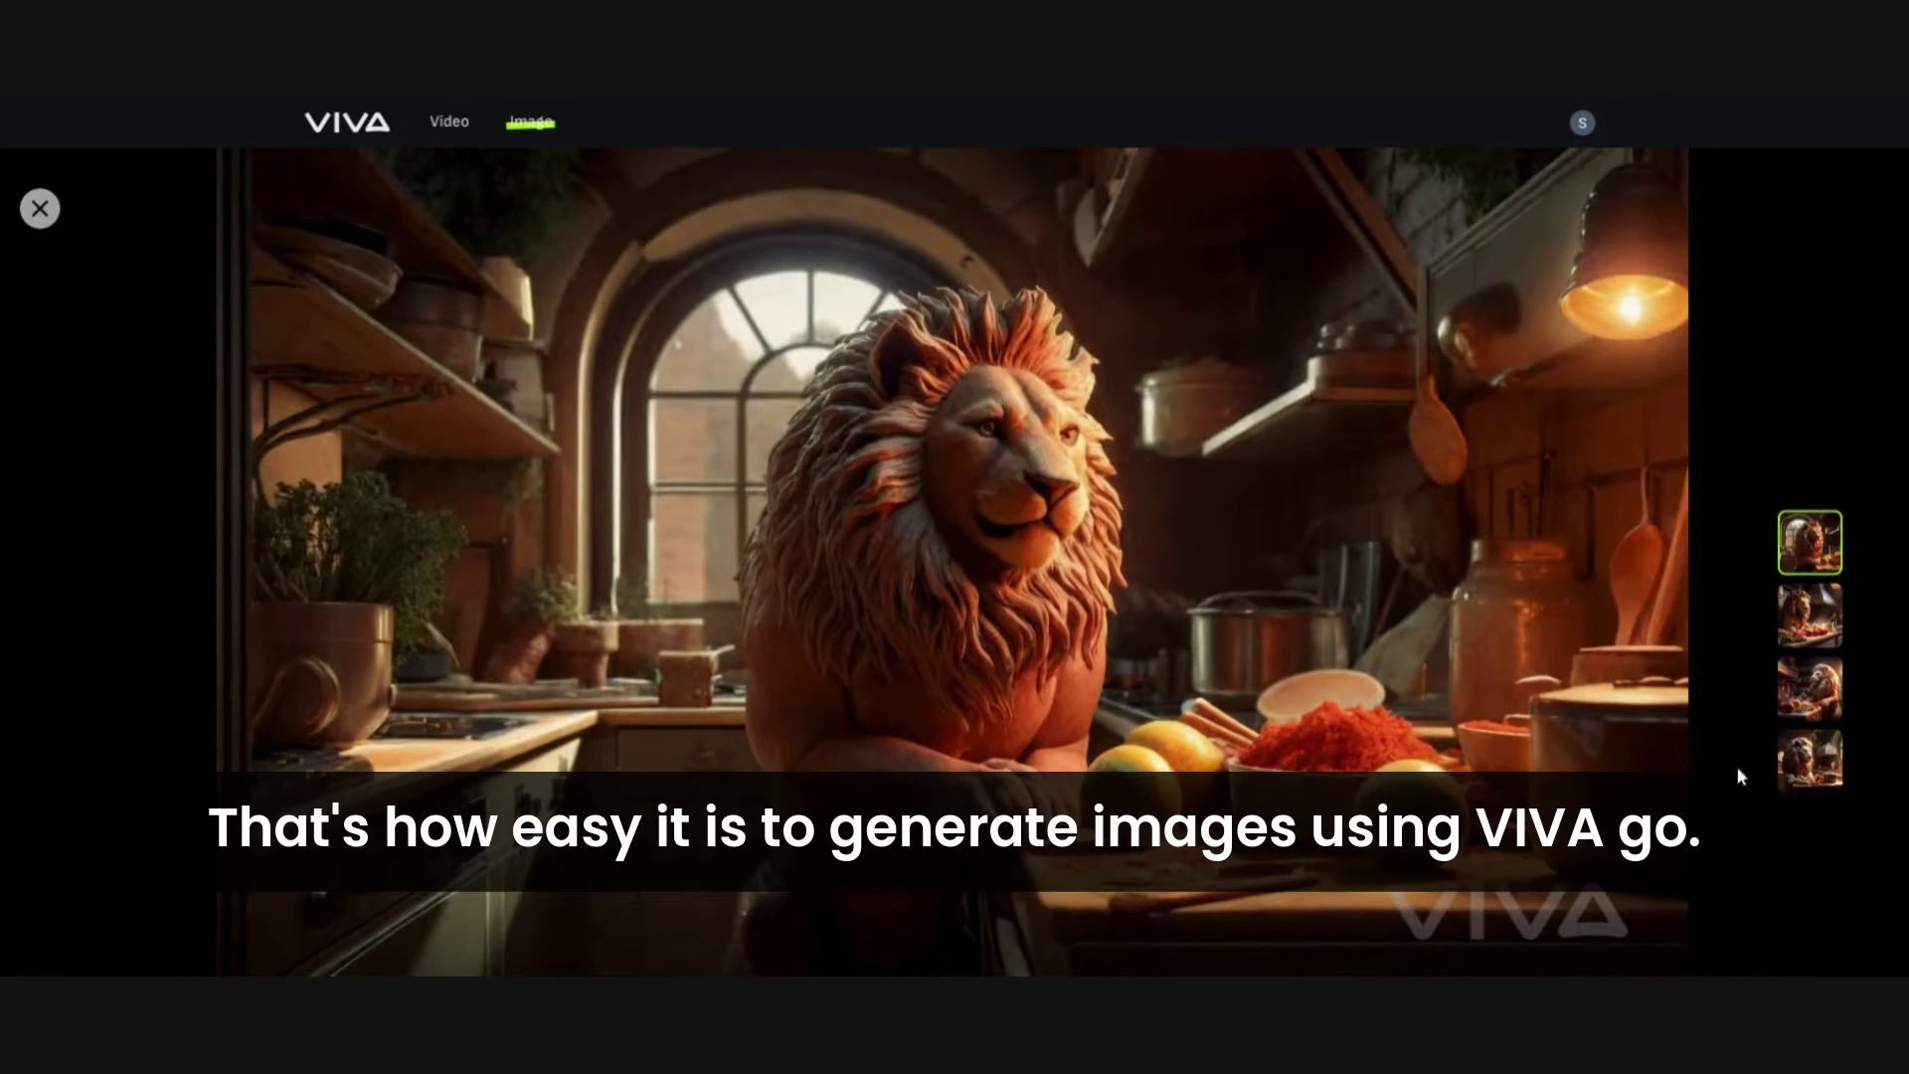
click(1809, 614)
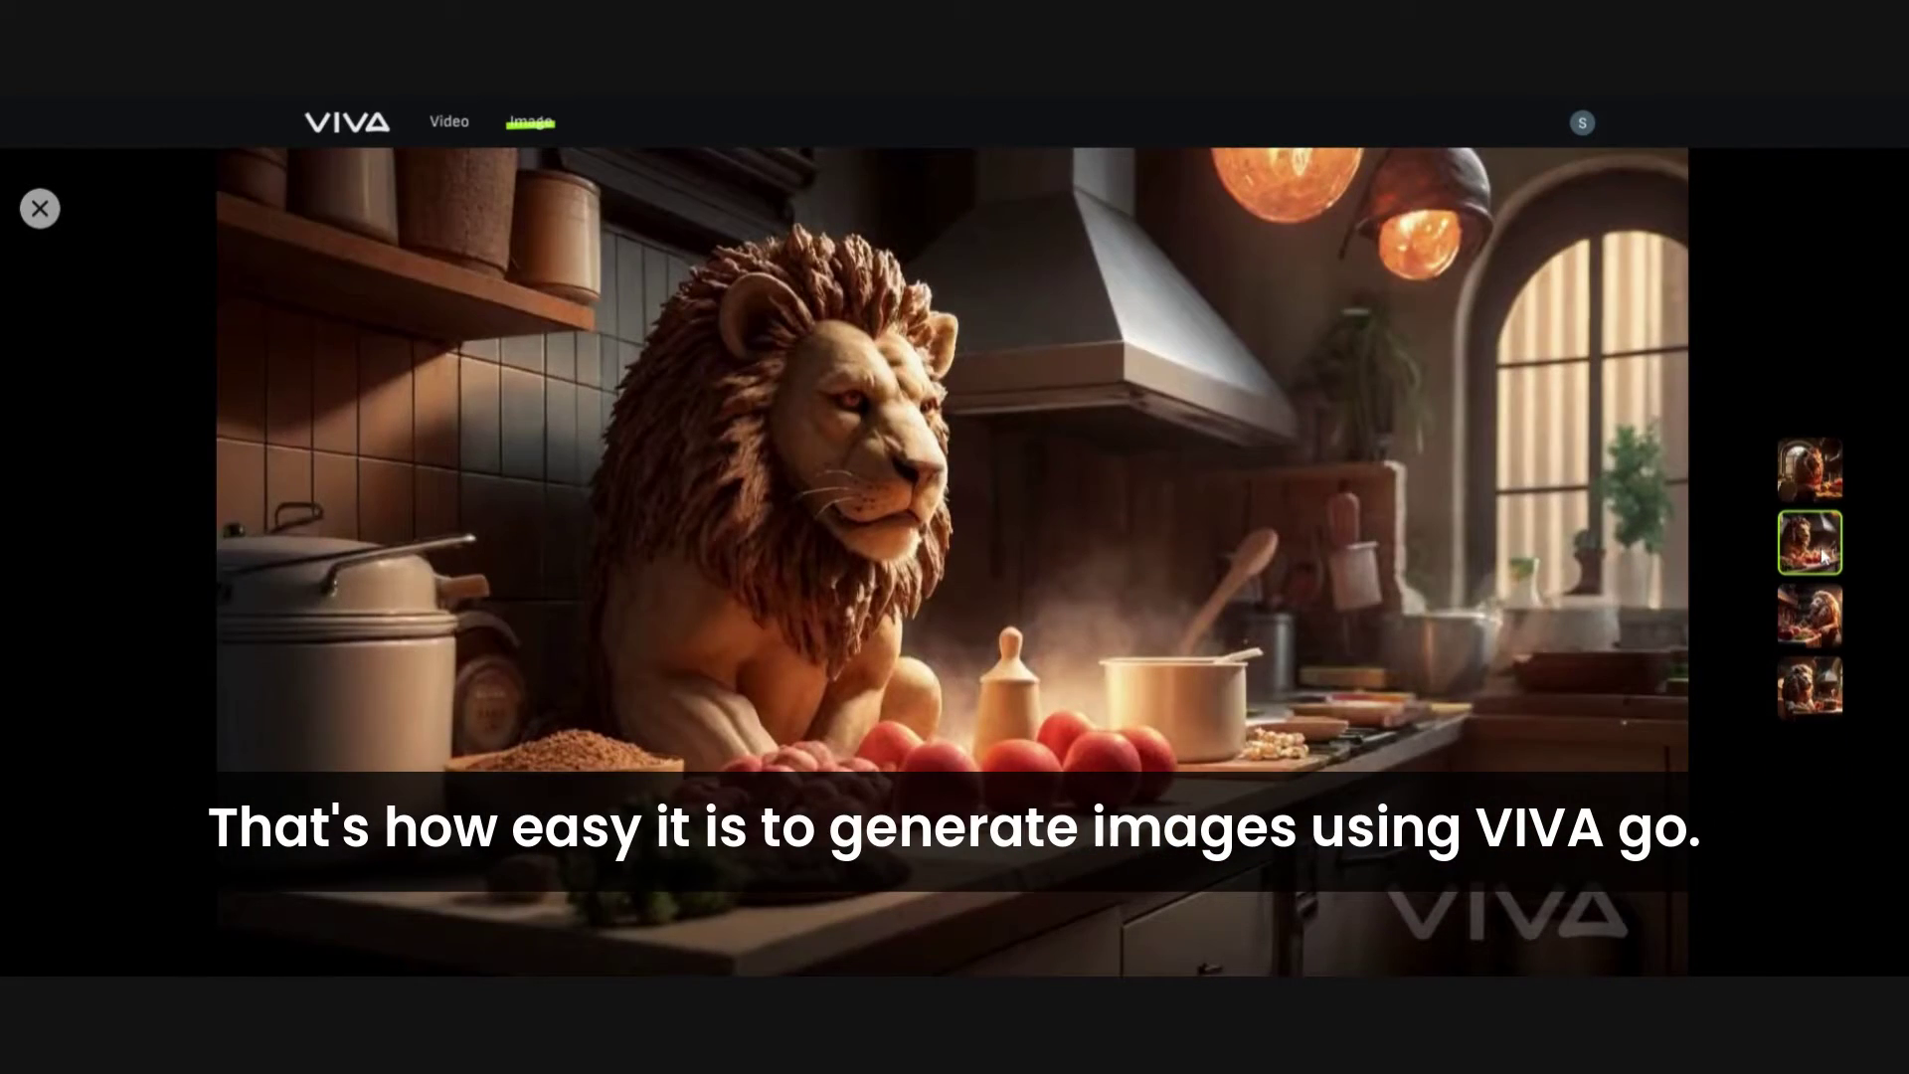
click(1824, 611)
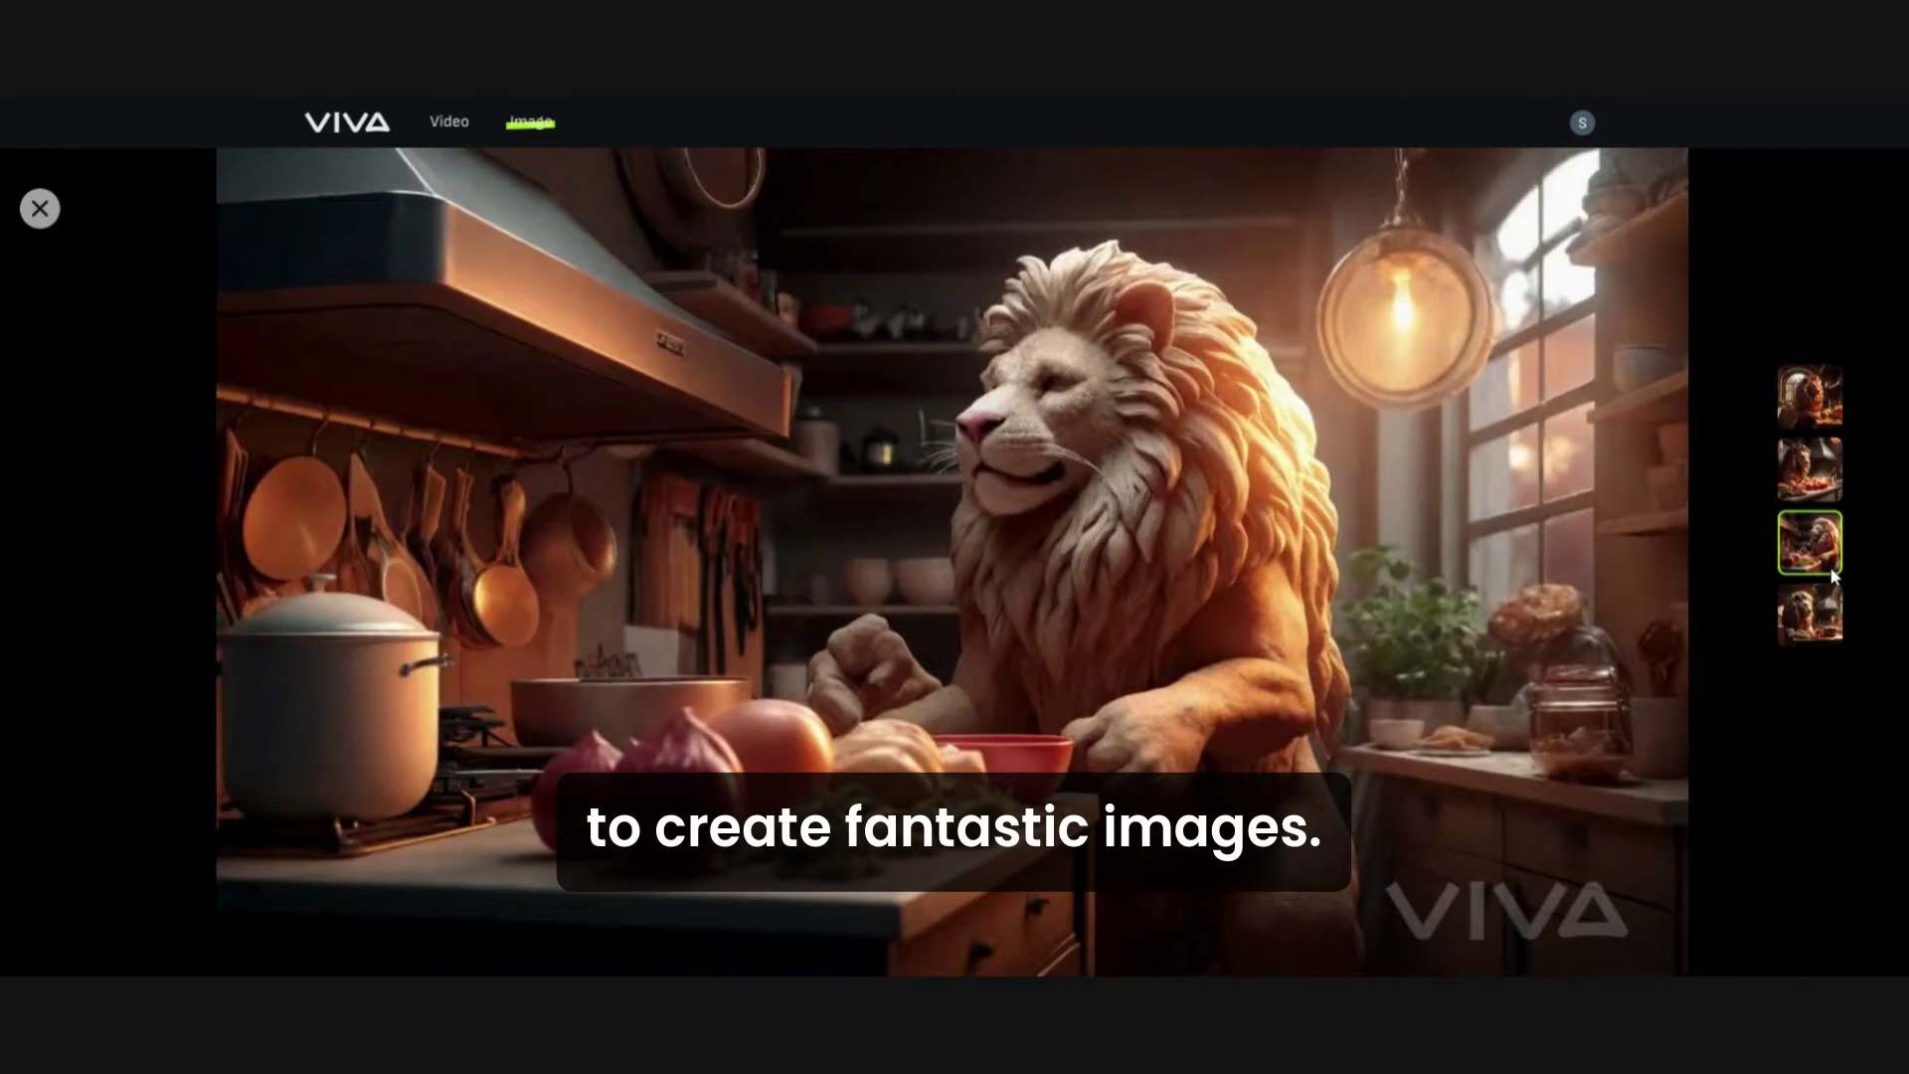
click(1820, 615)
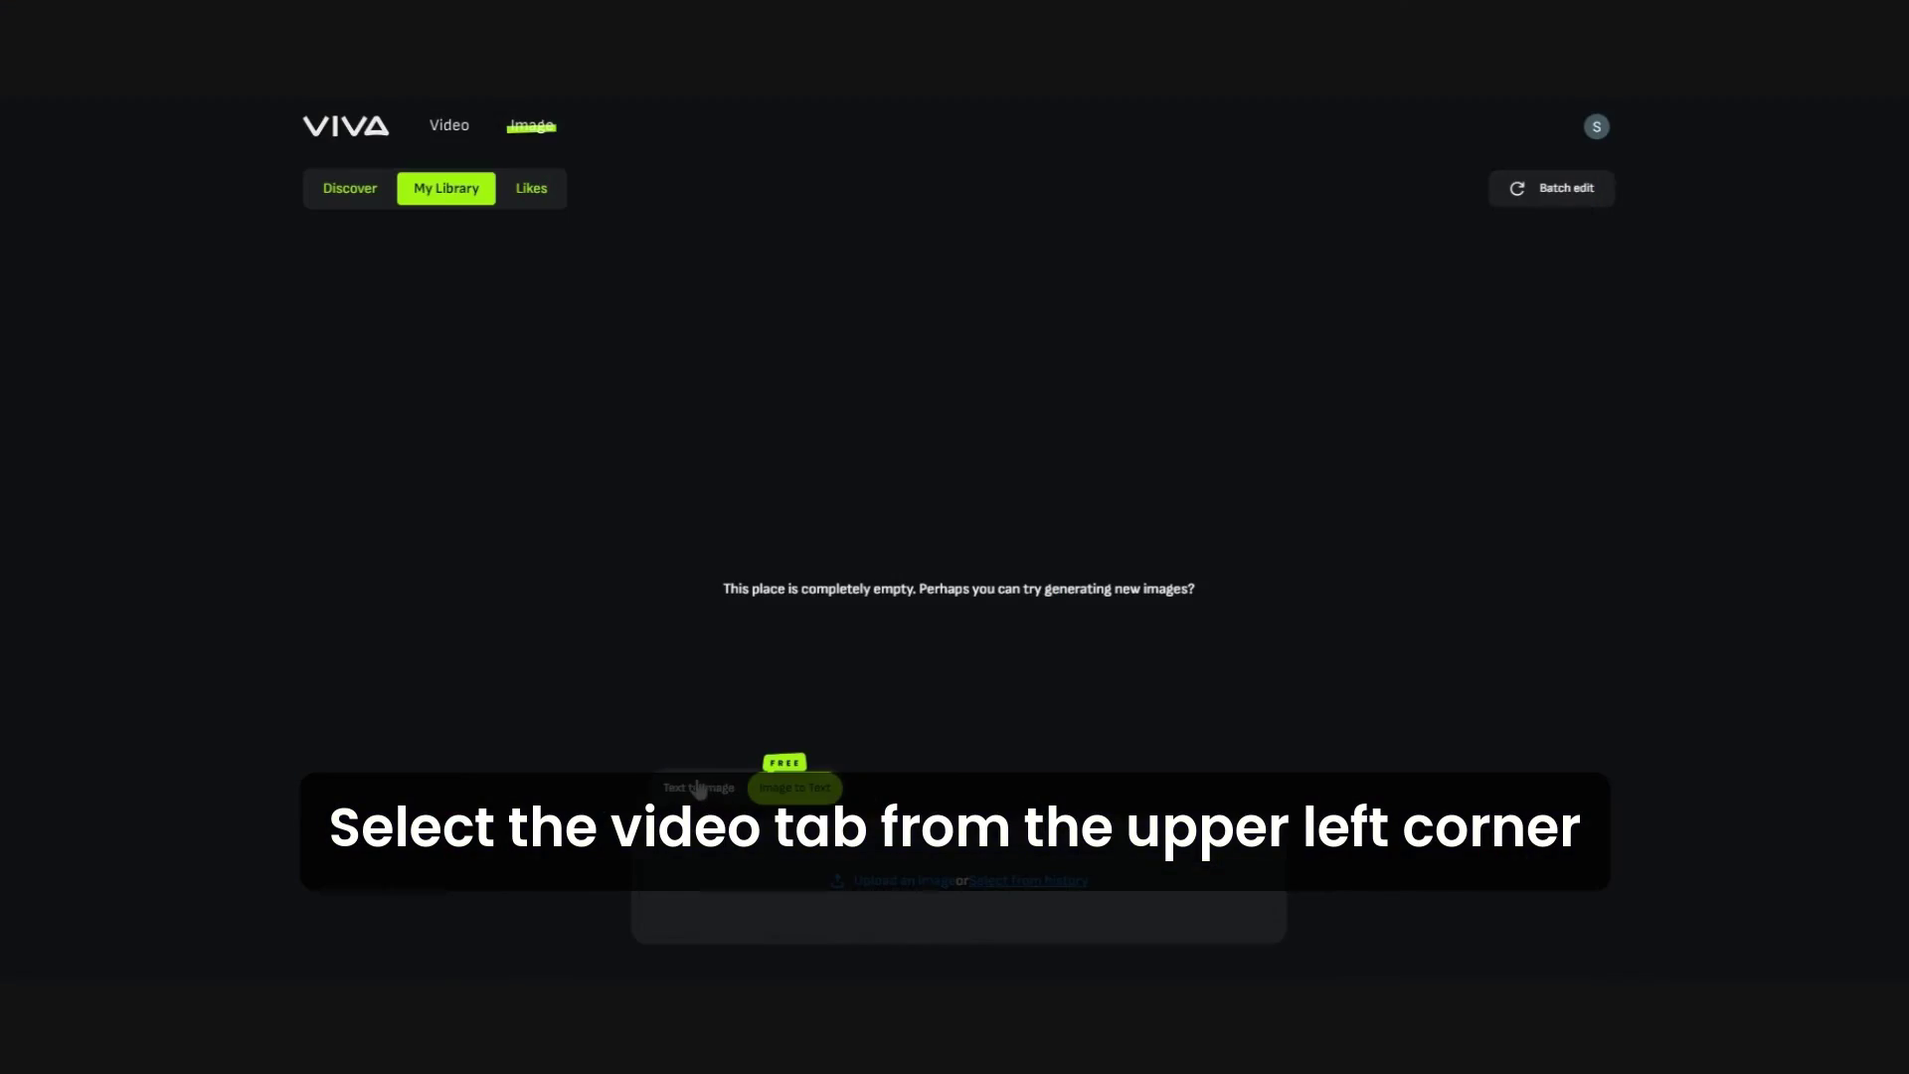
On the Video tab, start a Text To Video prompt reading 'Two lions walking in a forest'.
click(454, 129)
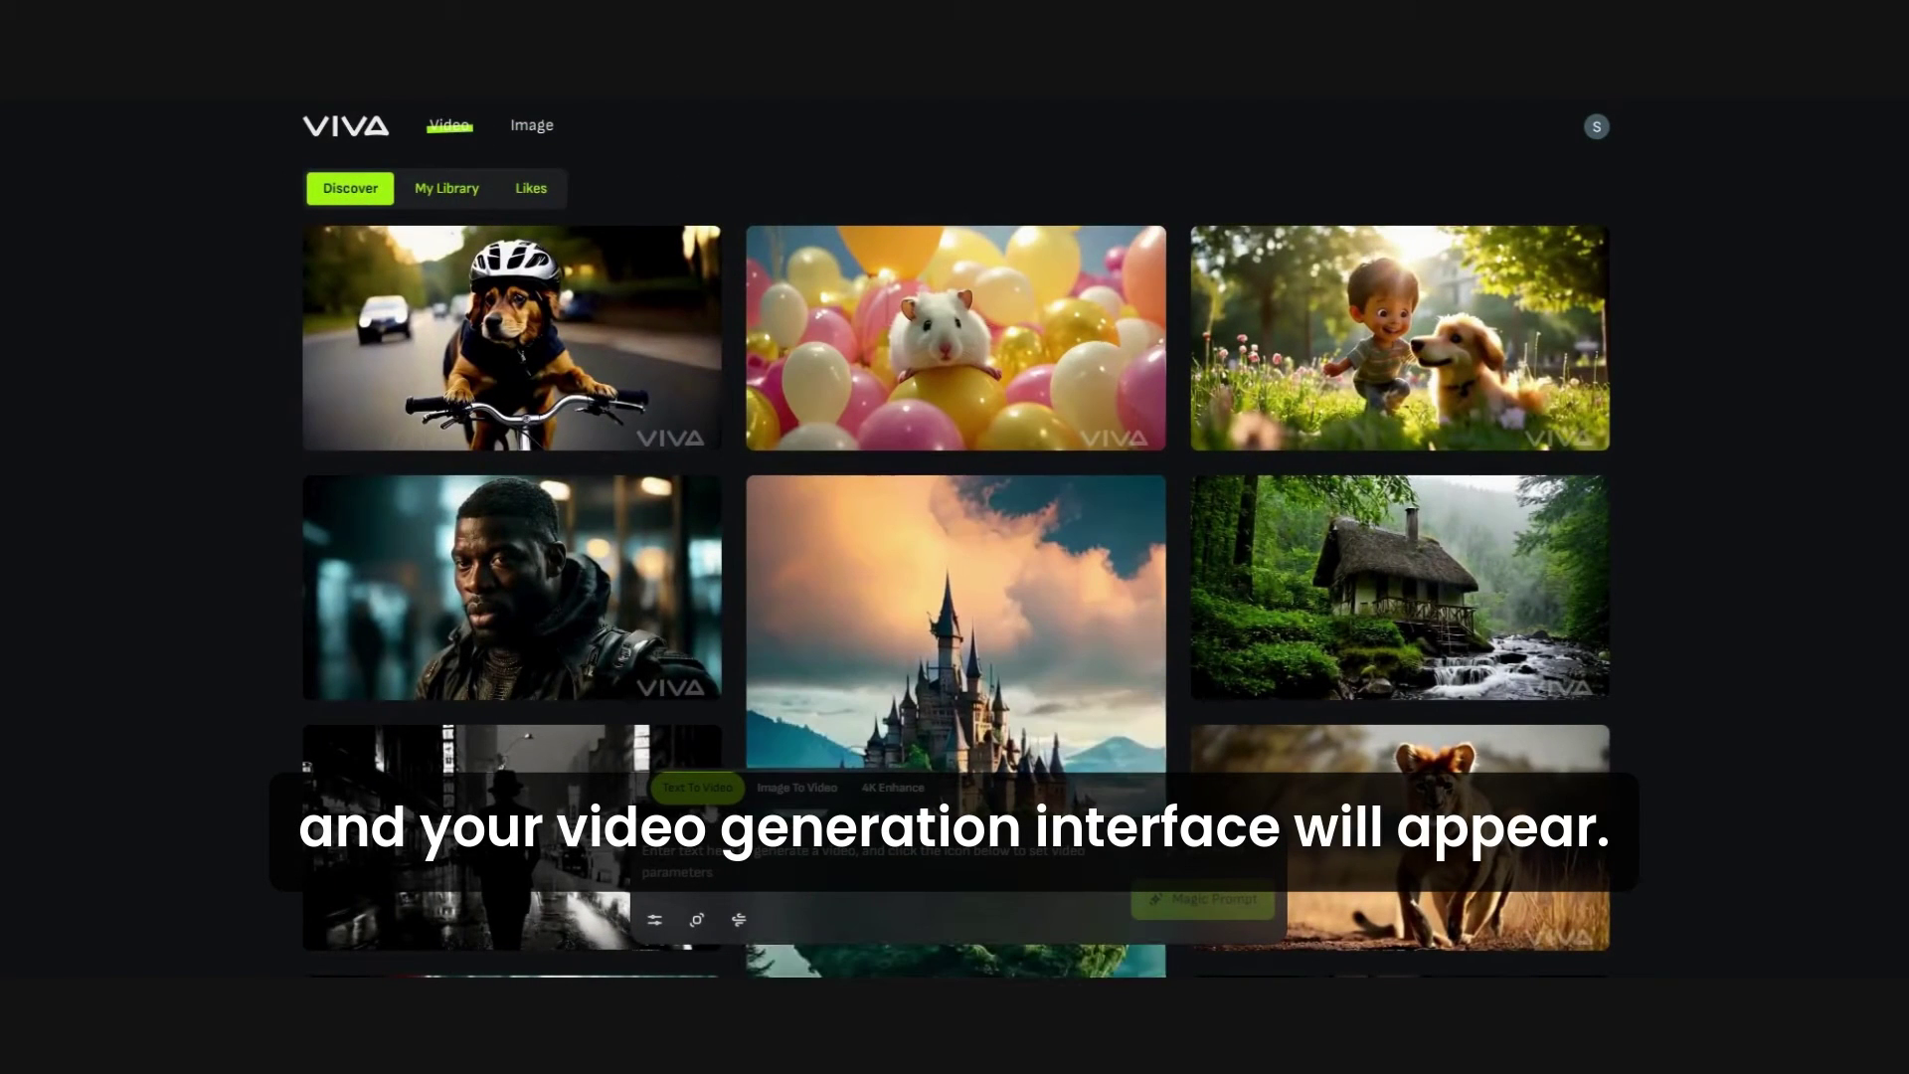
click(777, 790)
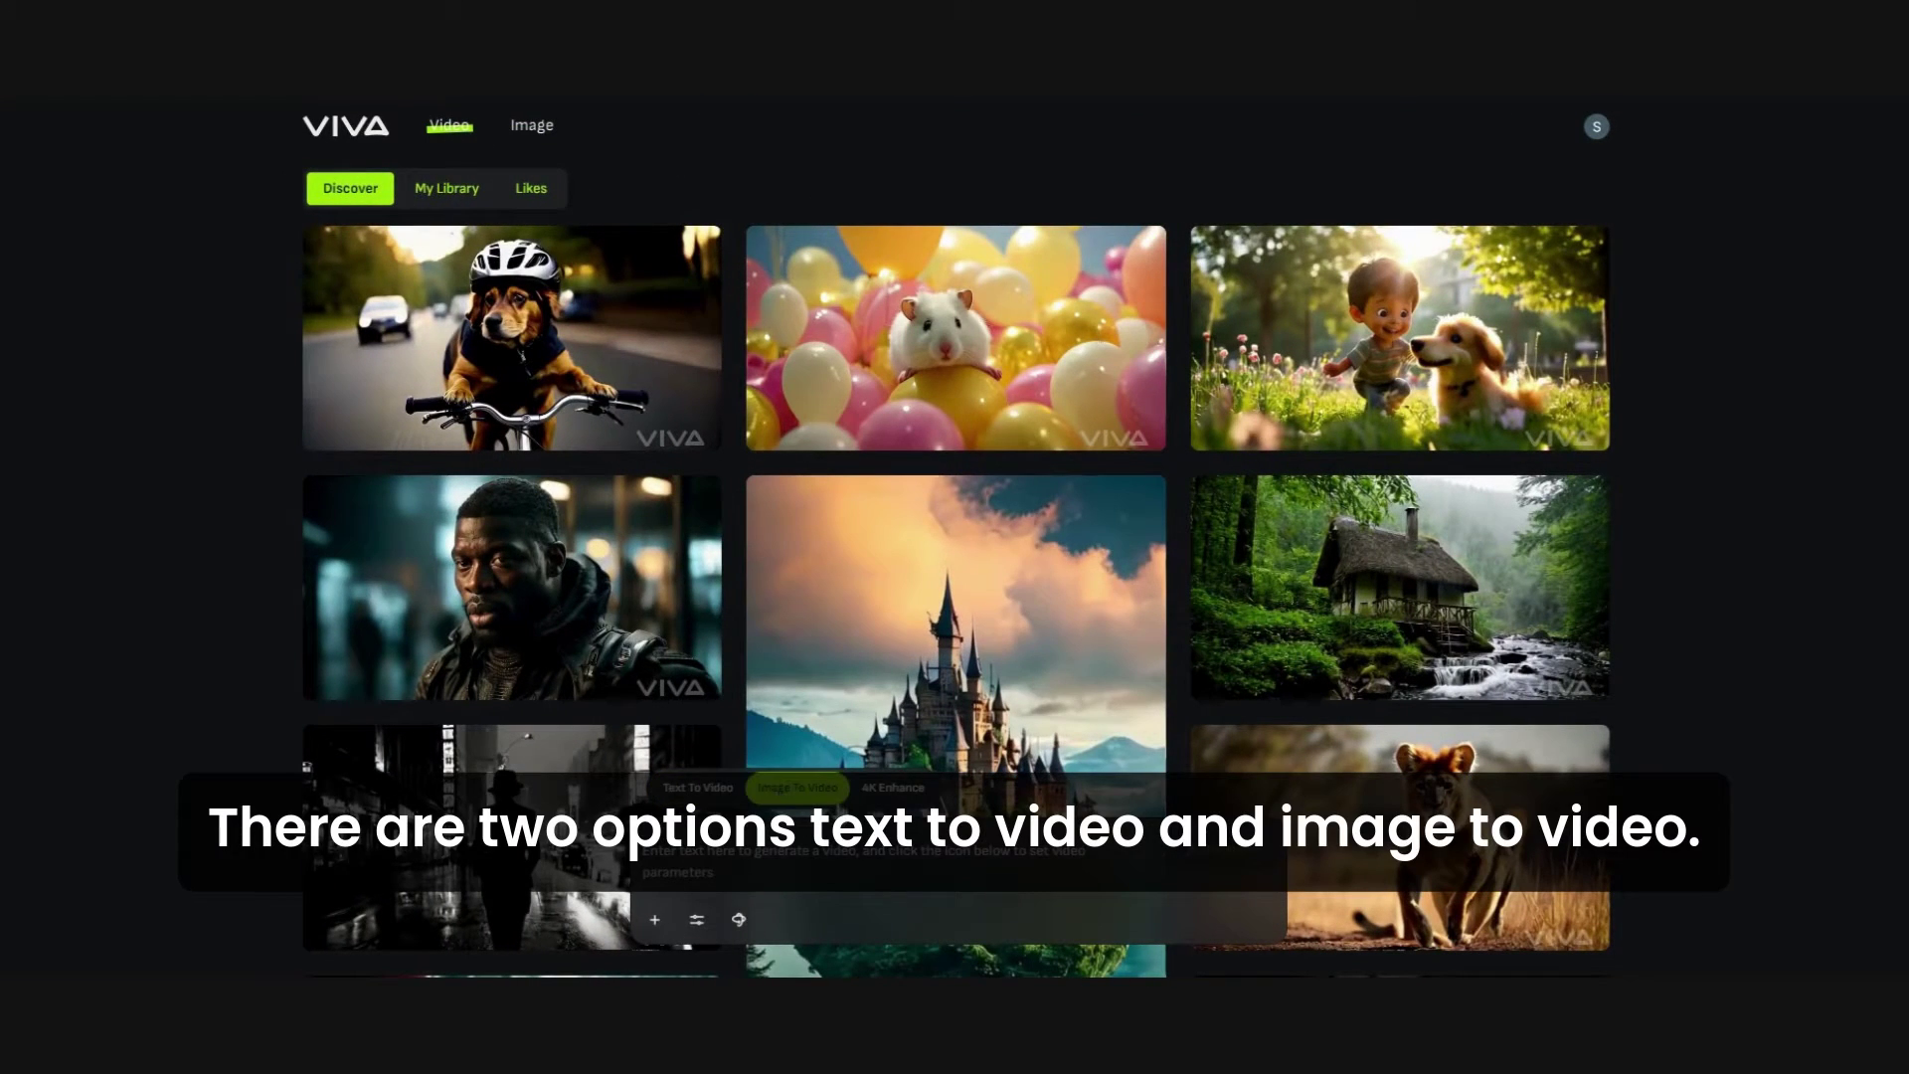
click(892, 788)
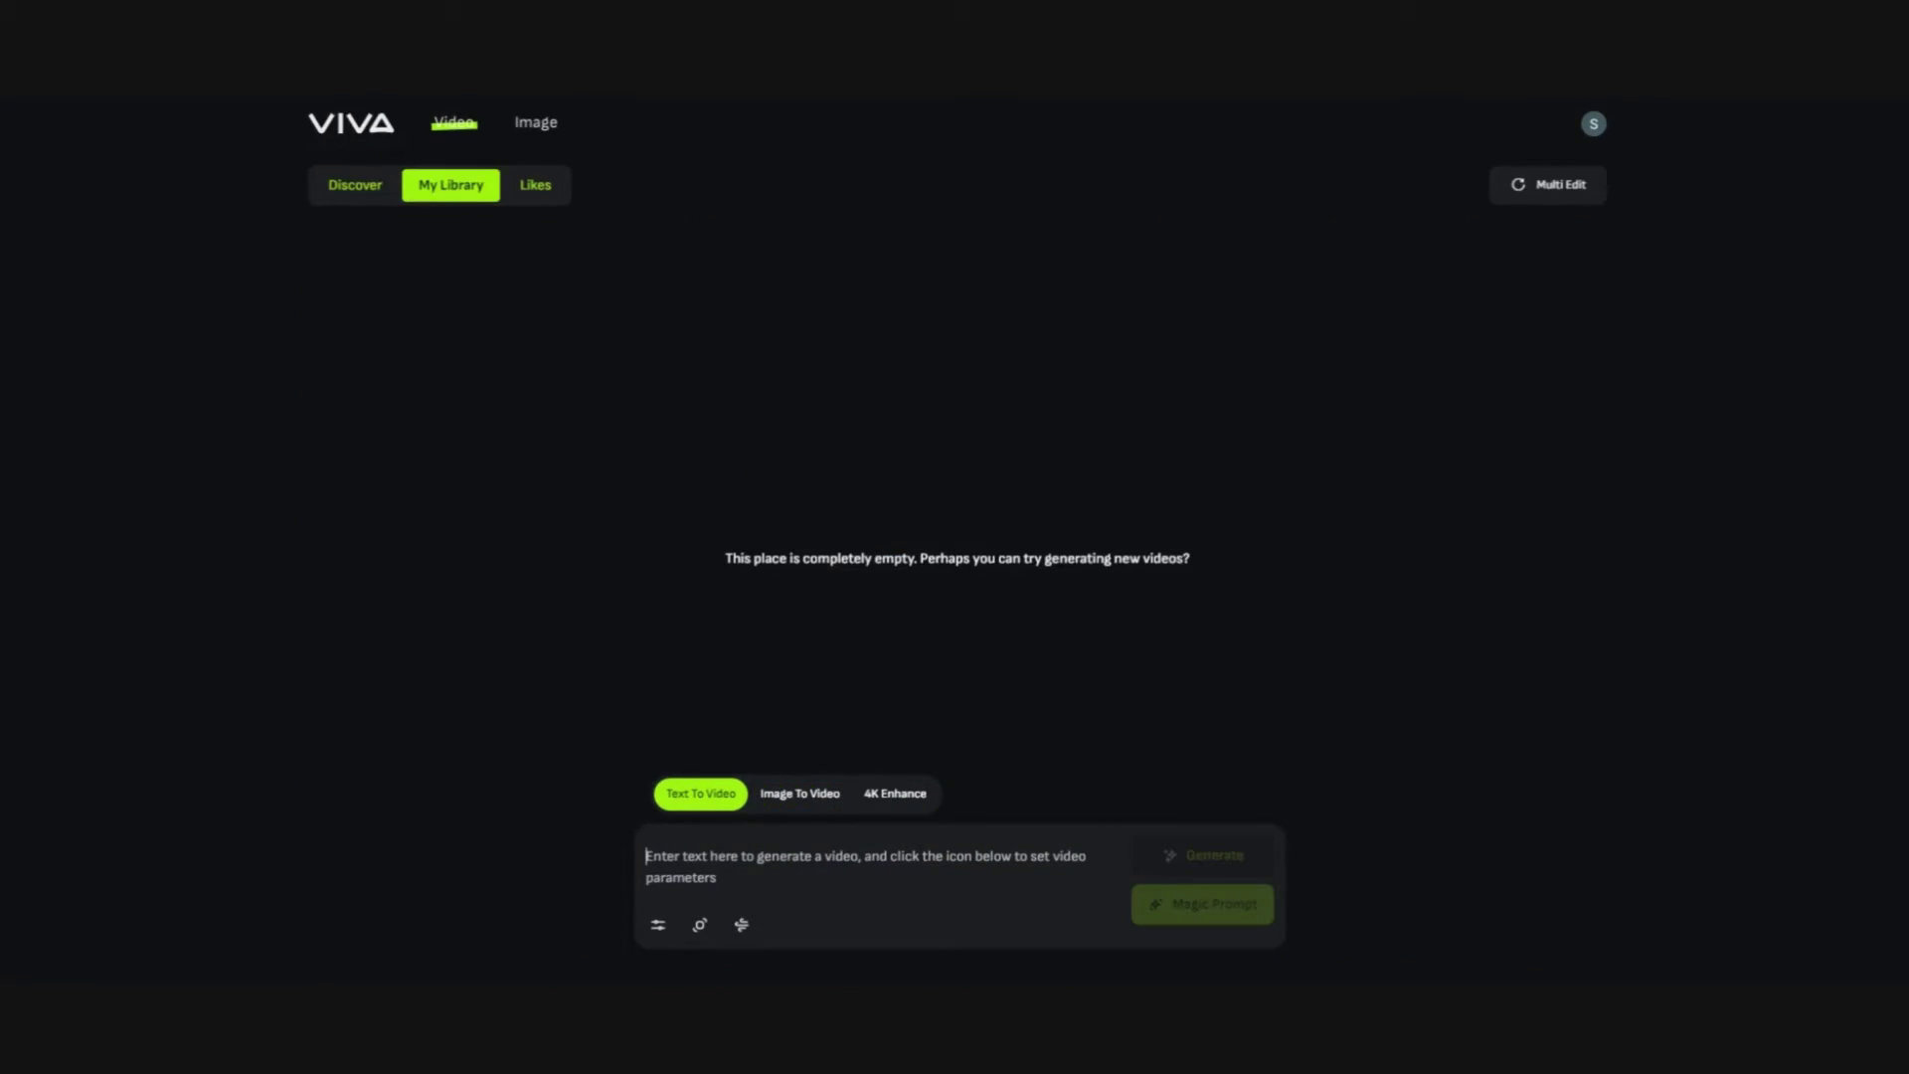
text(Two li)
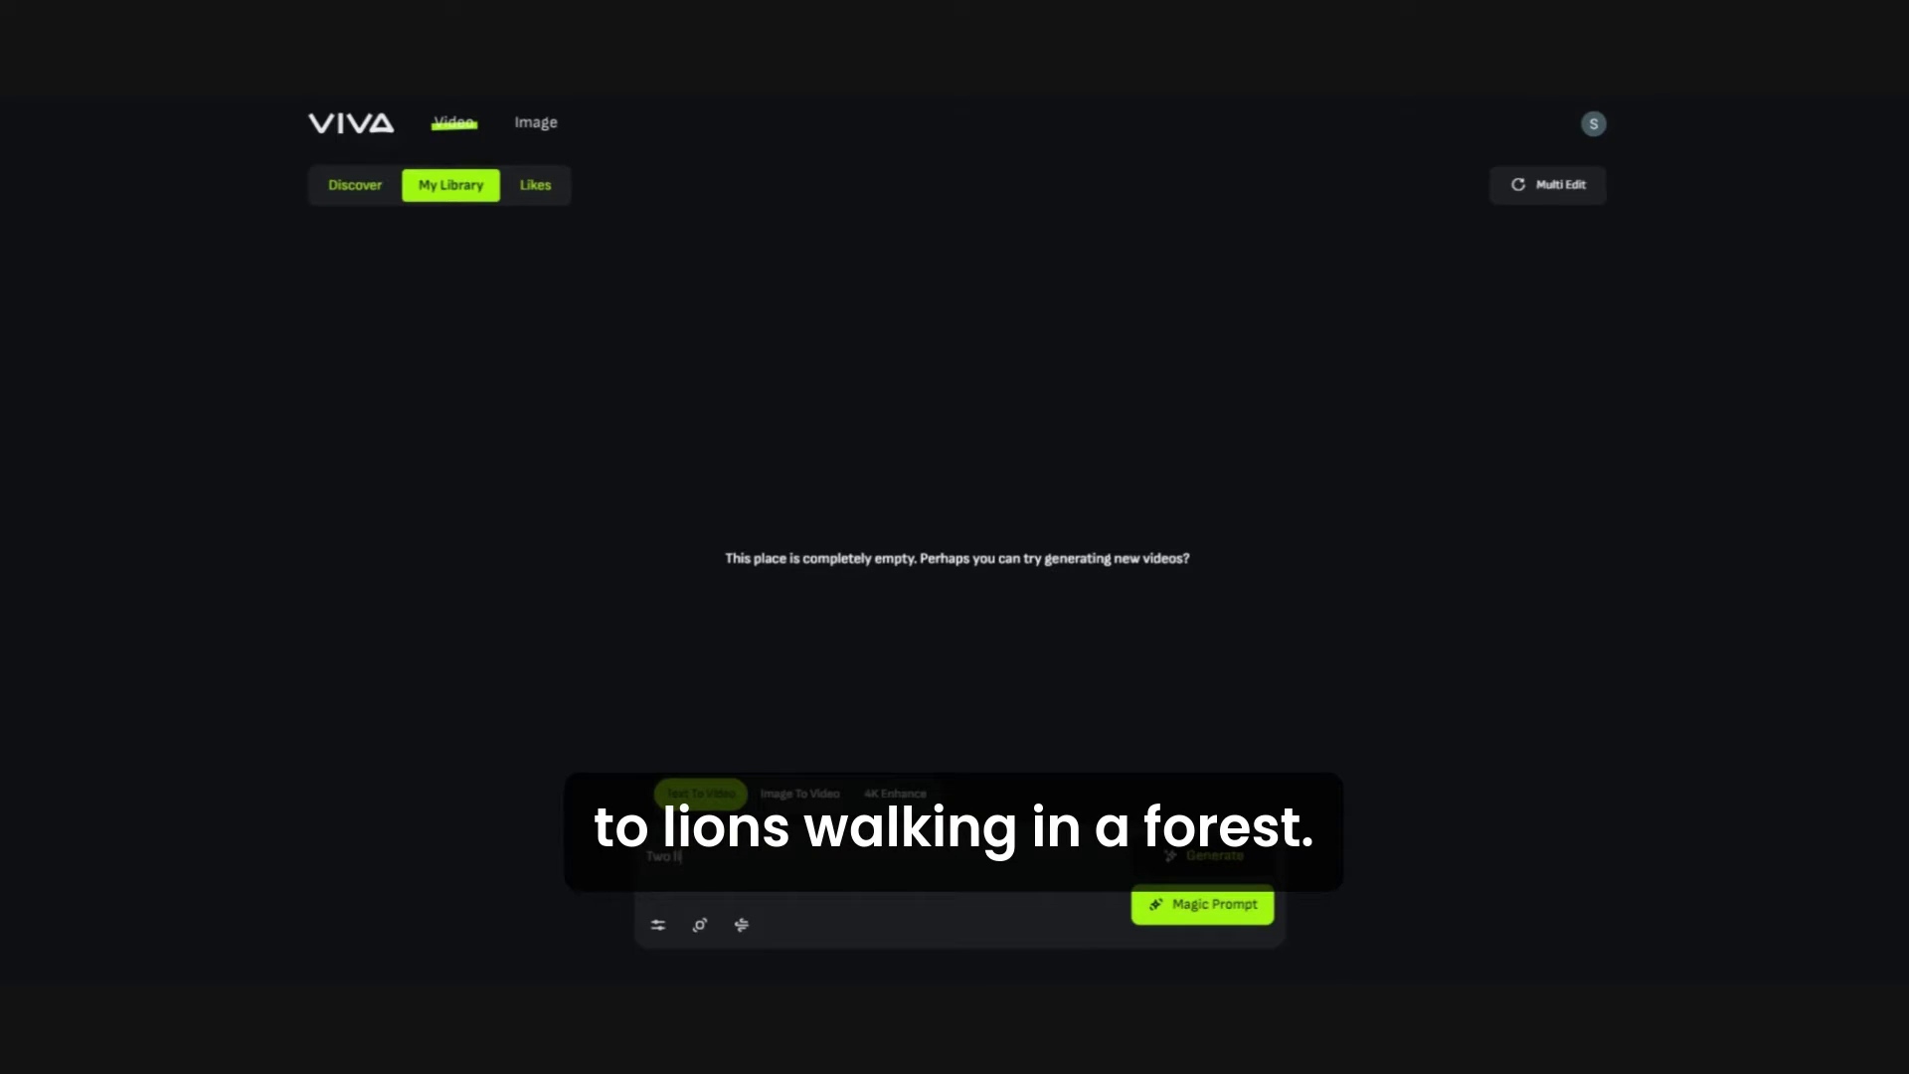
text(ons walking in a forest)
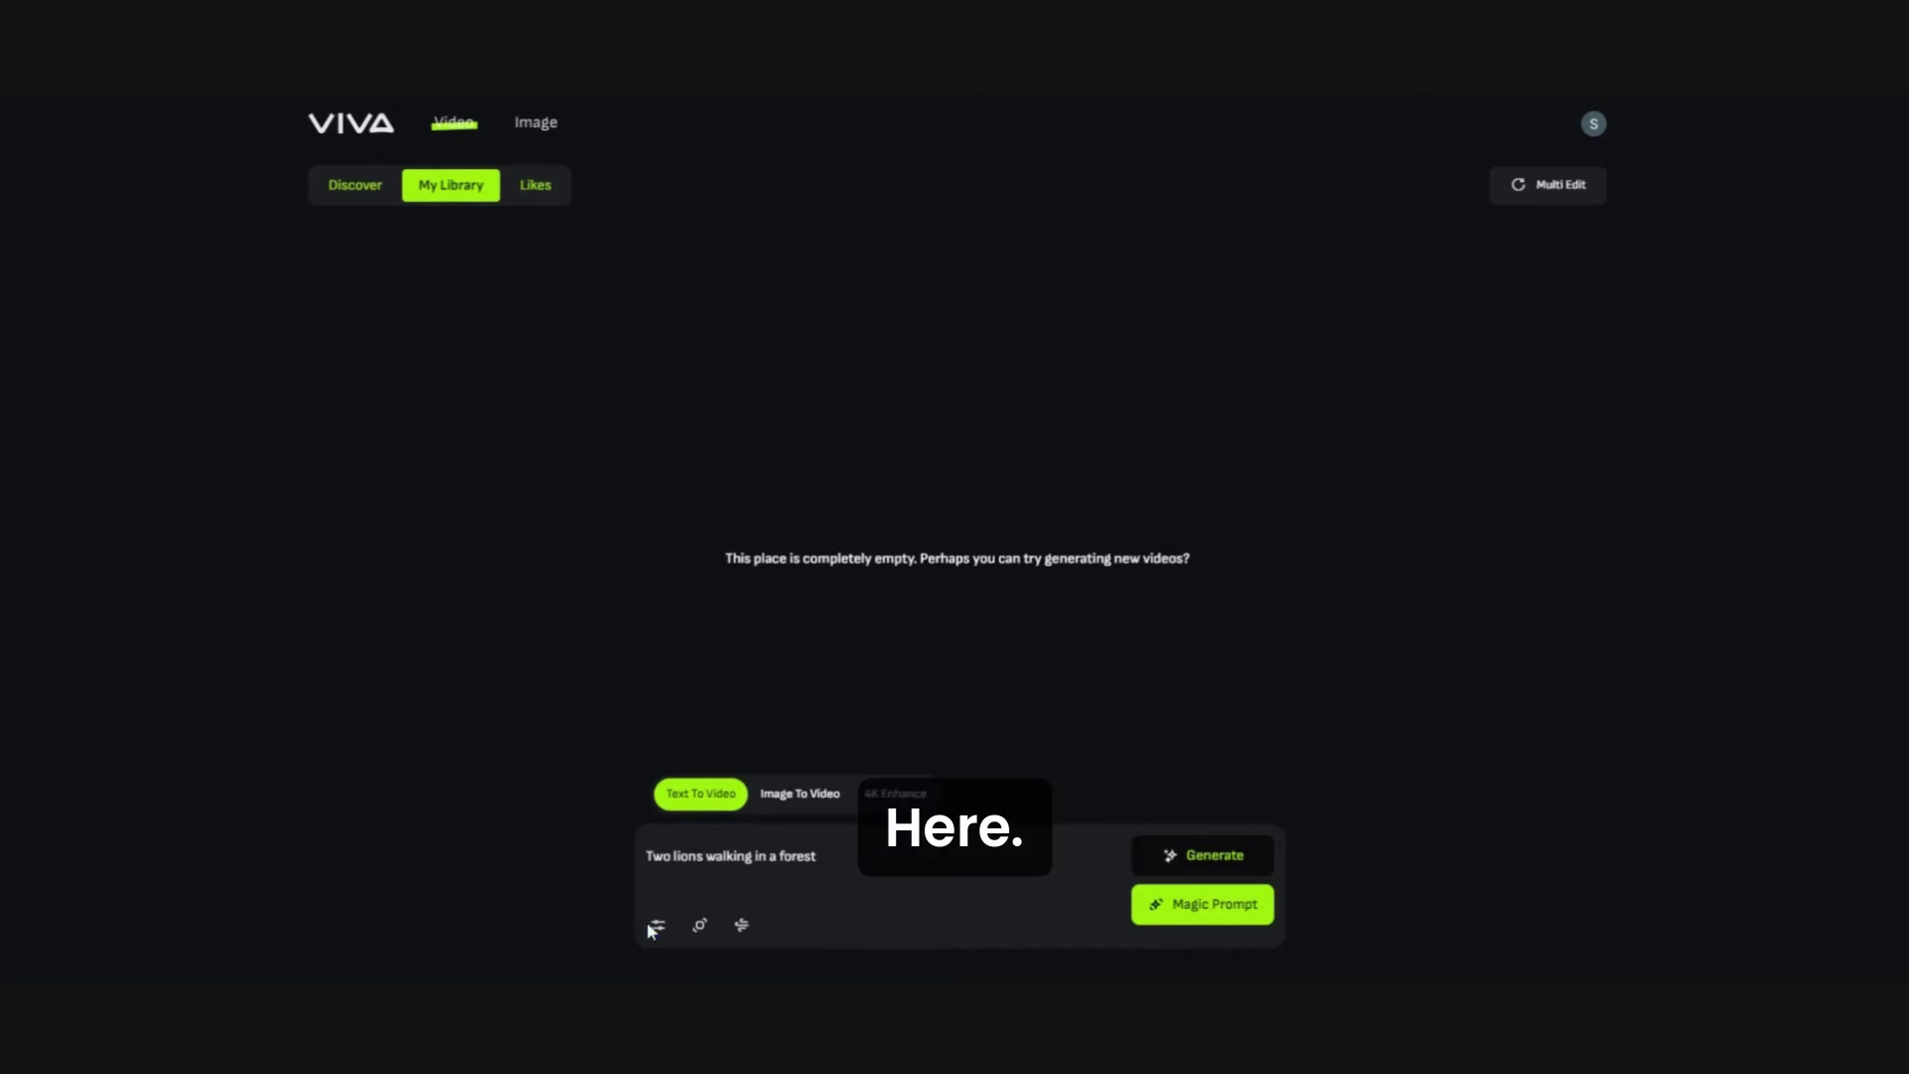
Set motion strength to 27 and generate the two-lions-walking video.
click(741, 924)
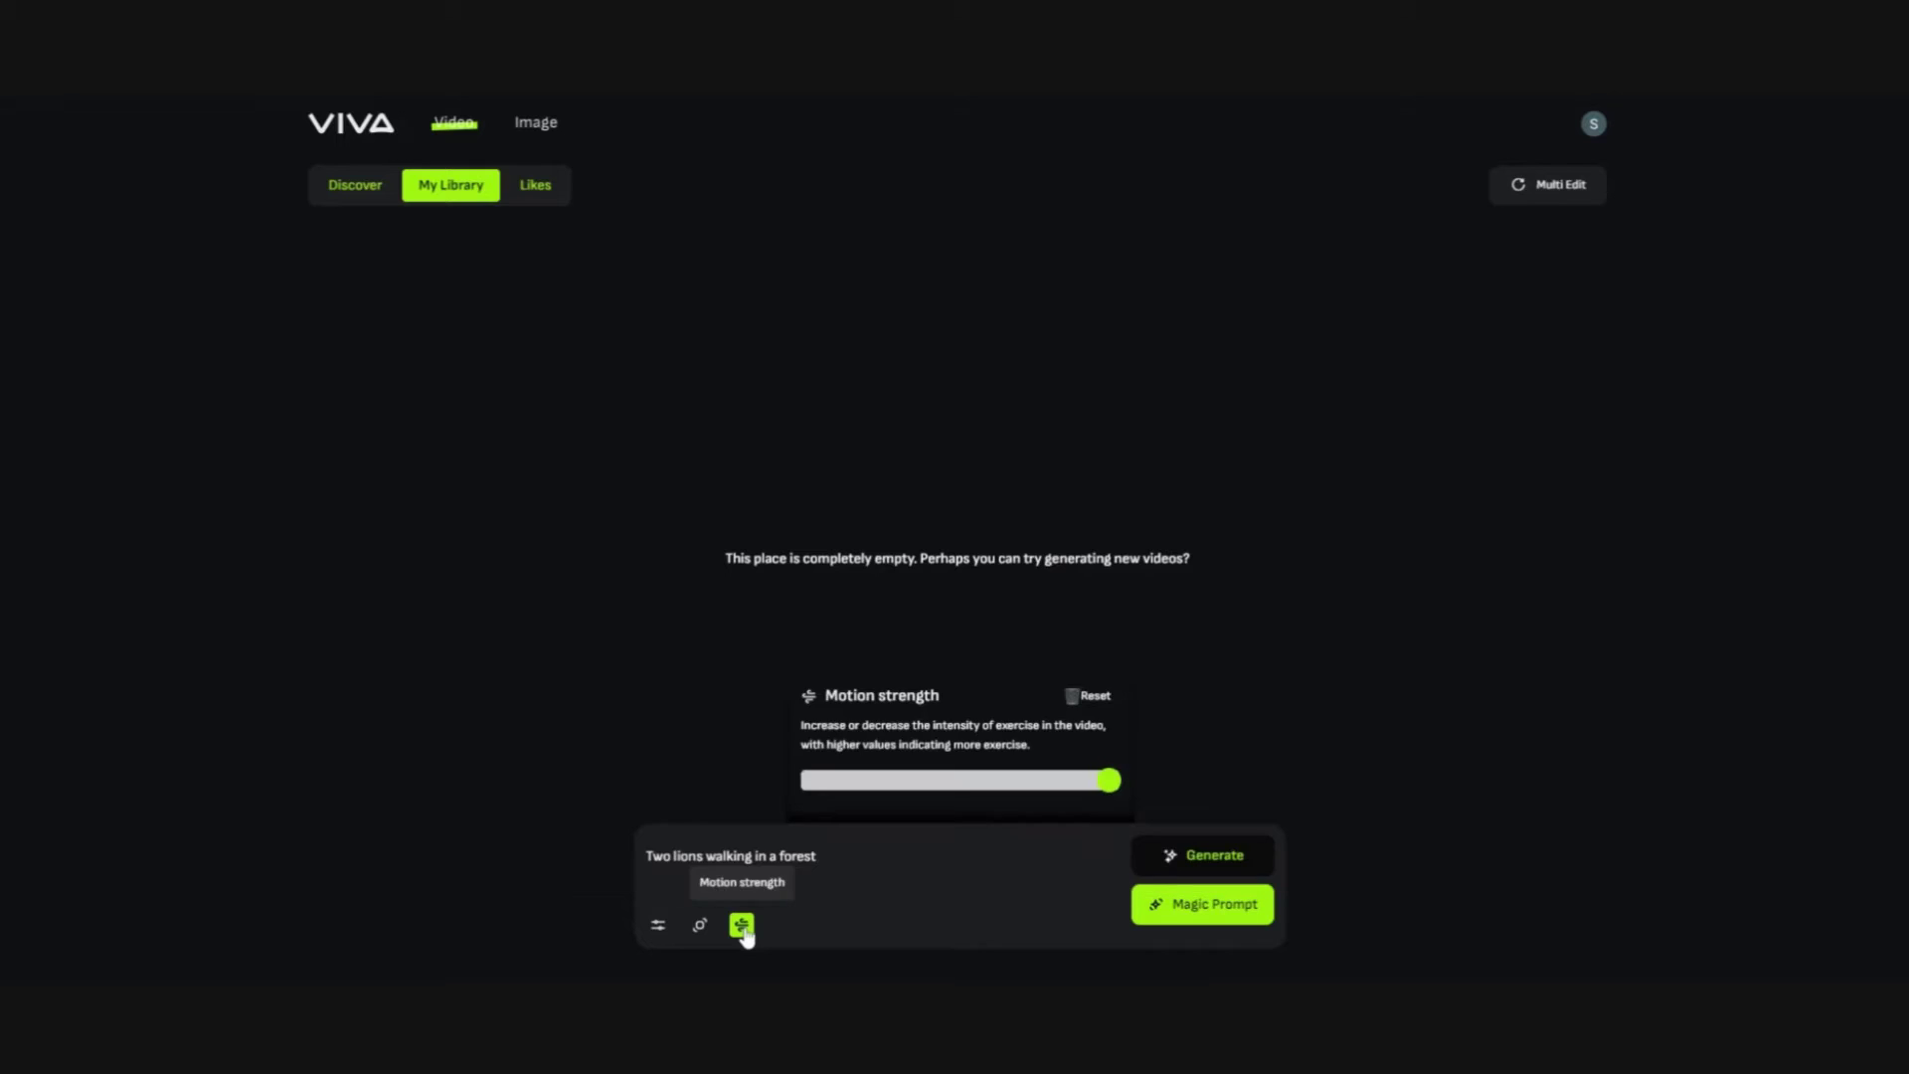
drag(1108, 780, 979, 791)
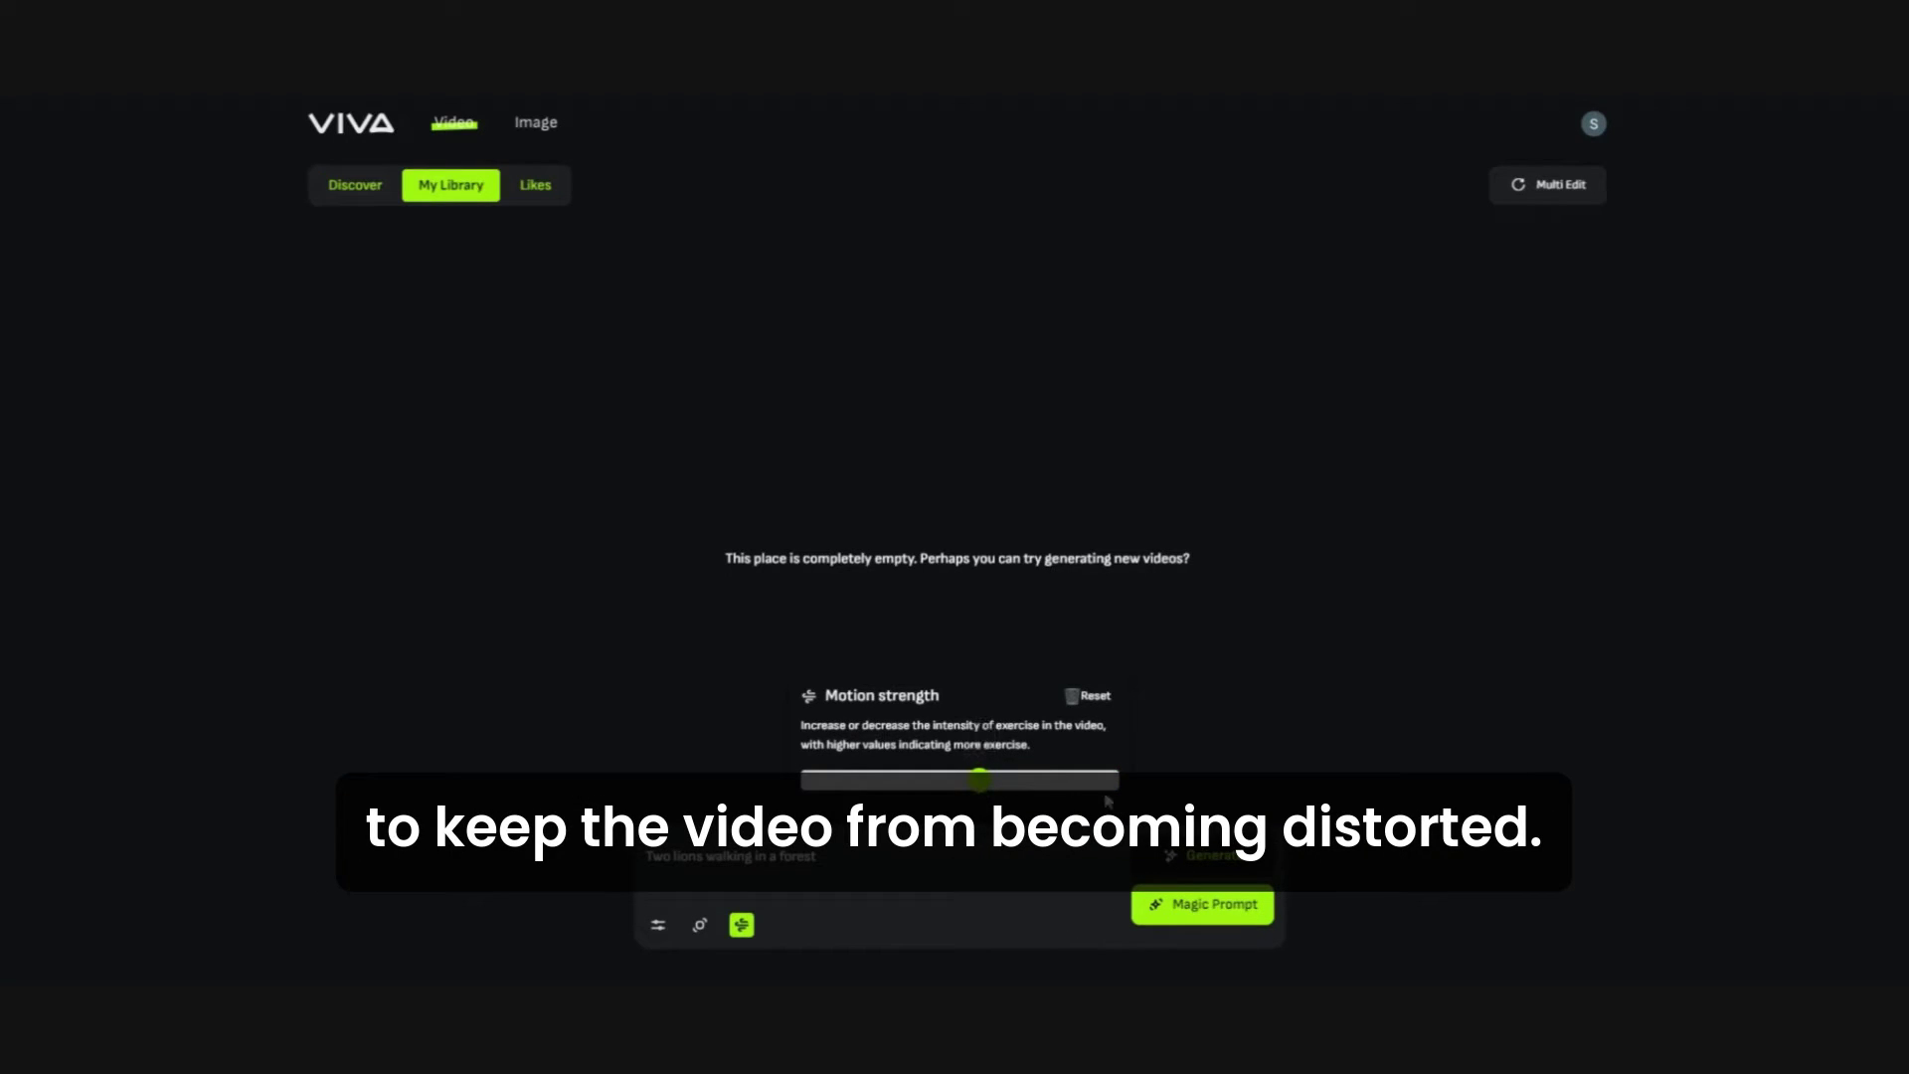
click(1217, 861)
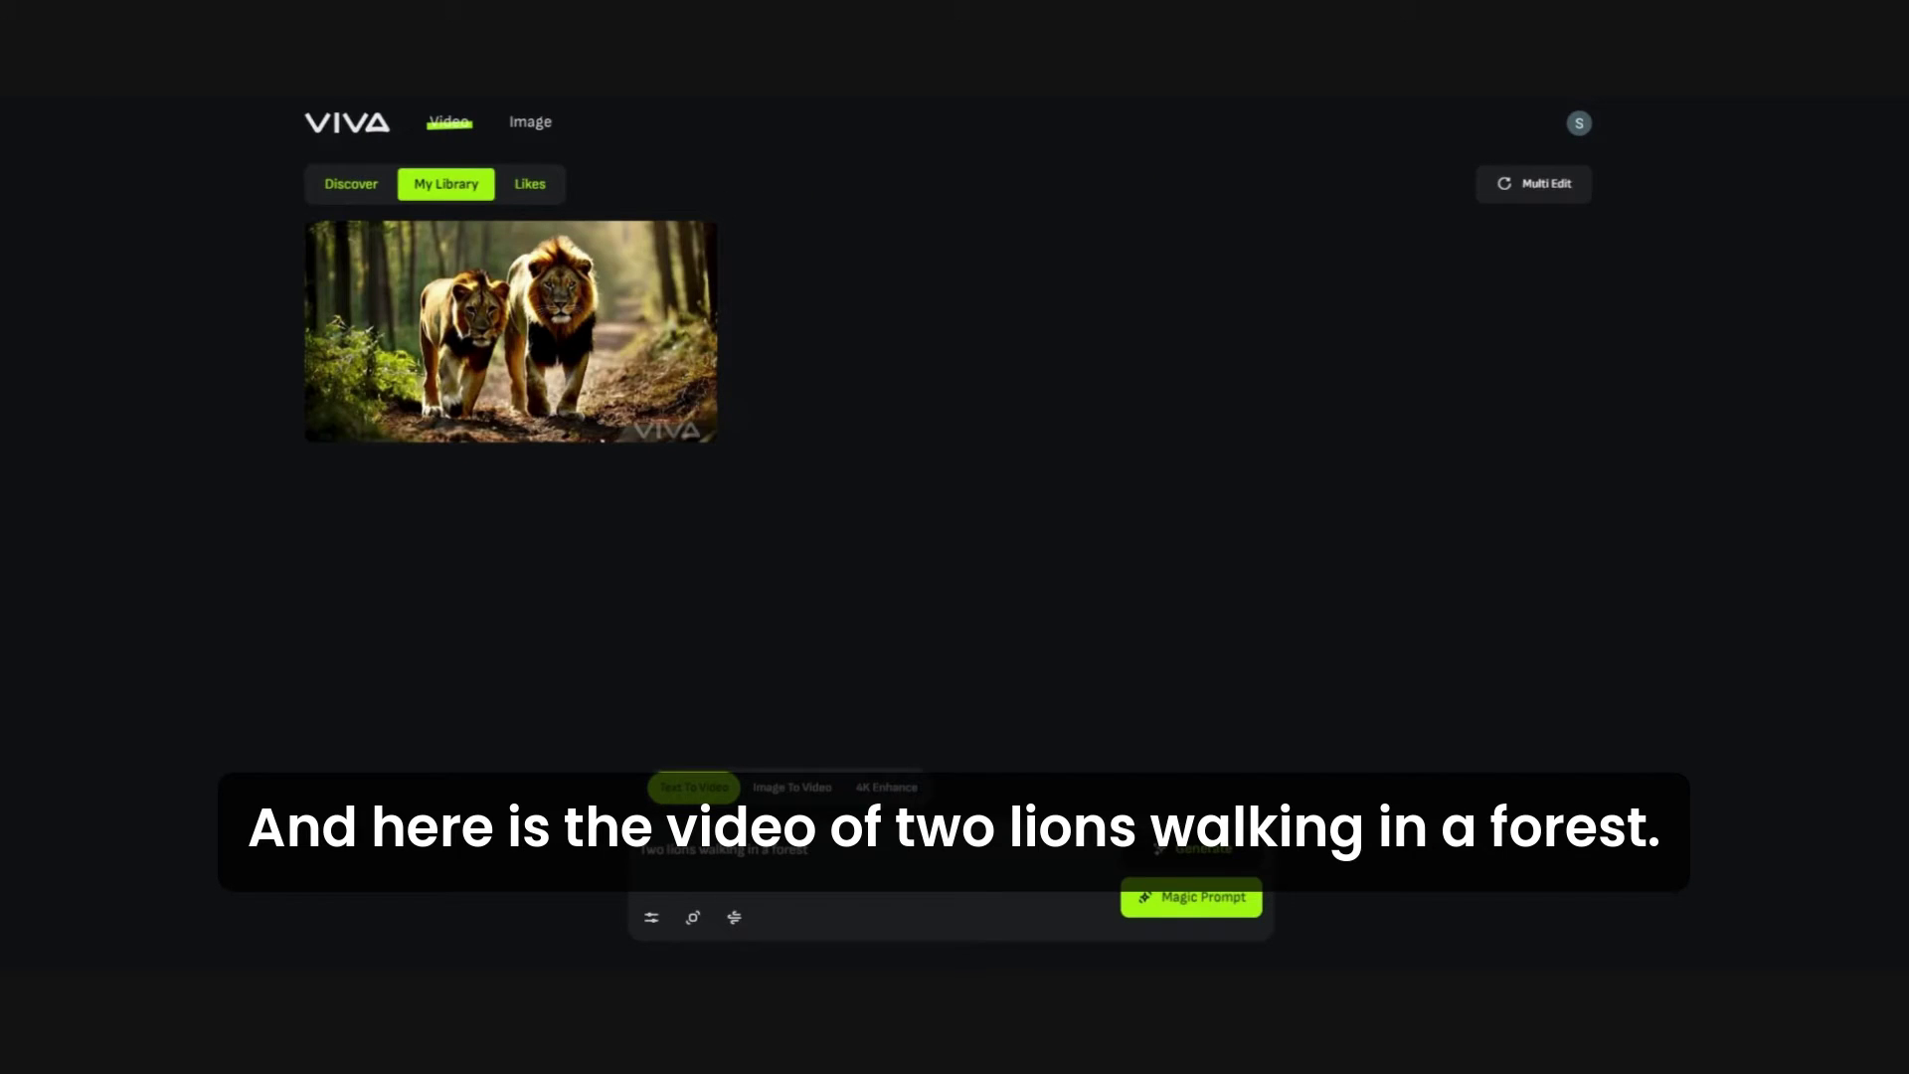
Preview the generated lions video before going back to the VIVA home page.
mouse_move(497, 397)
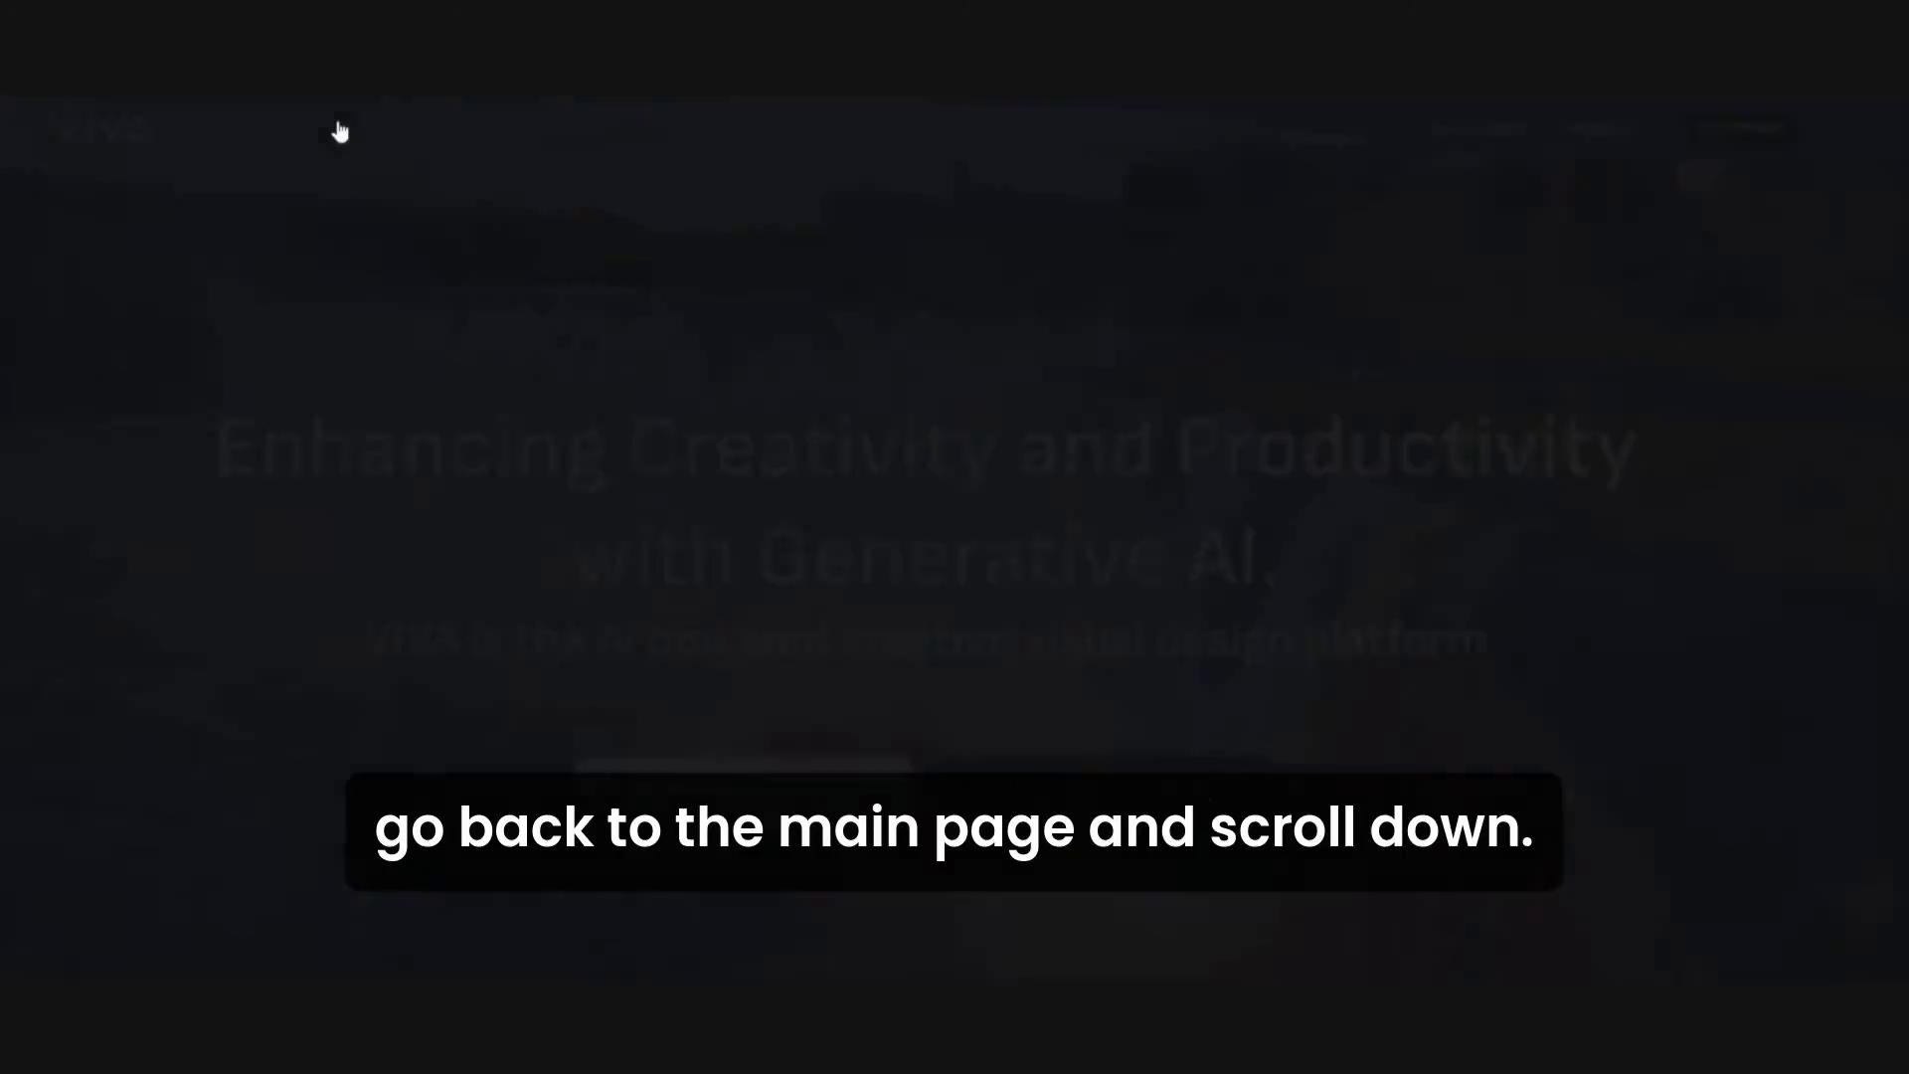
Scroll the home page down to 'Explore our Other Tools' and open Magic Expand.
scroll(1497, 418, down, 9)
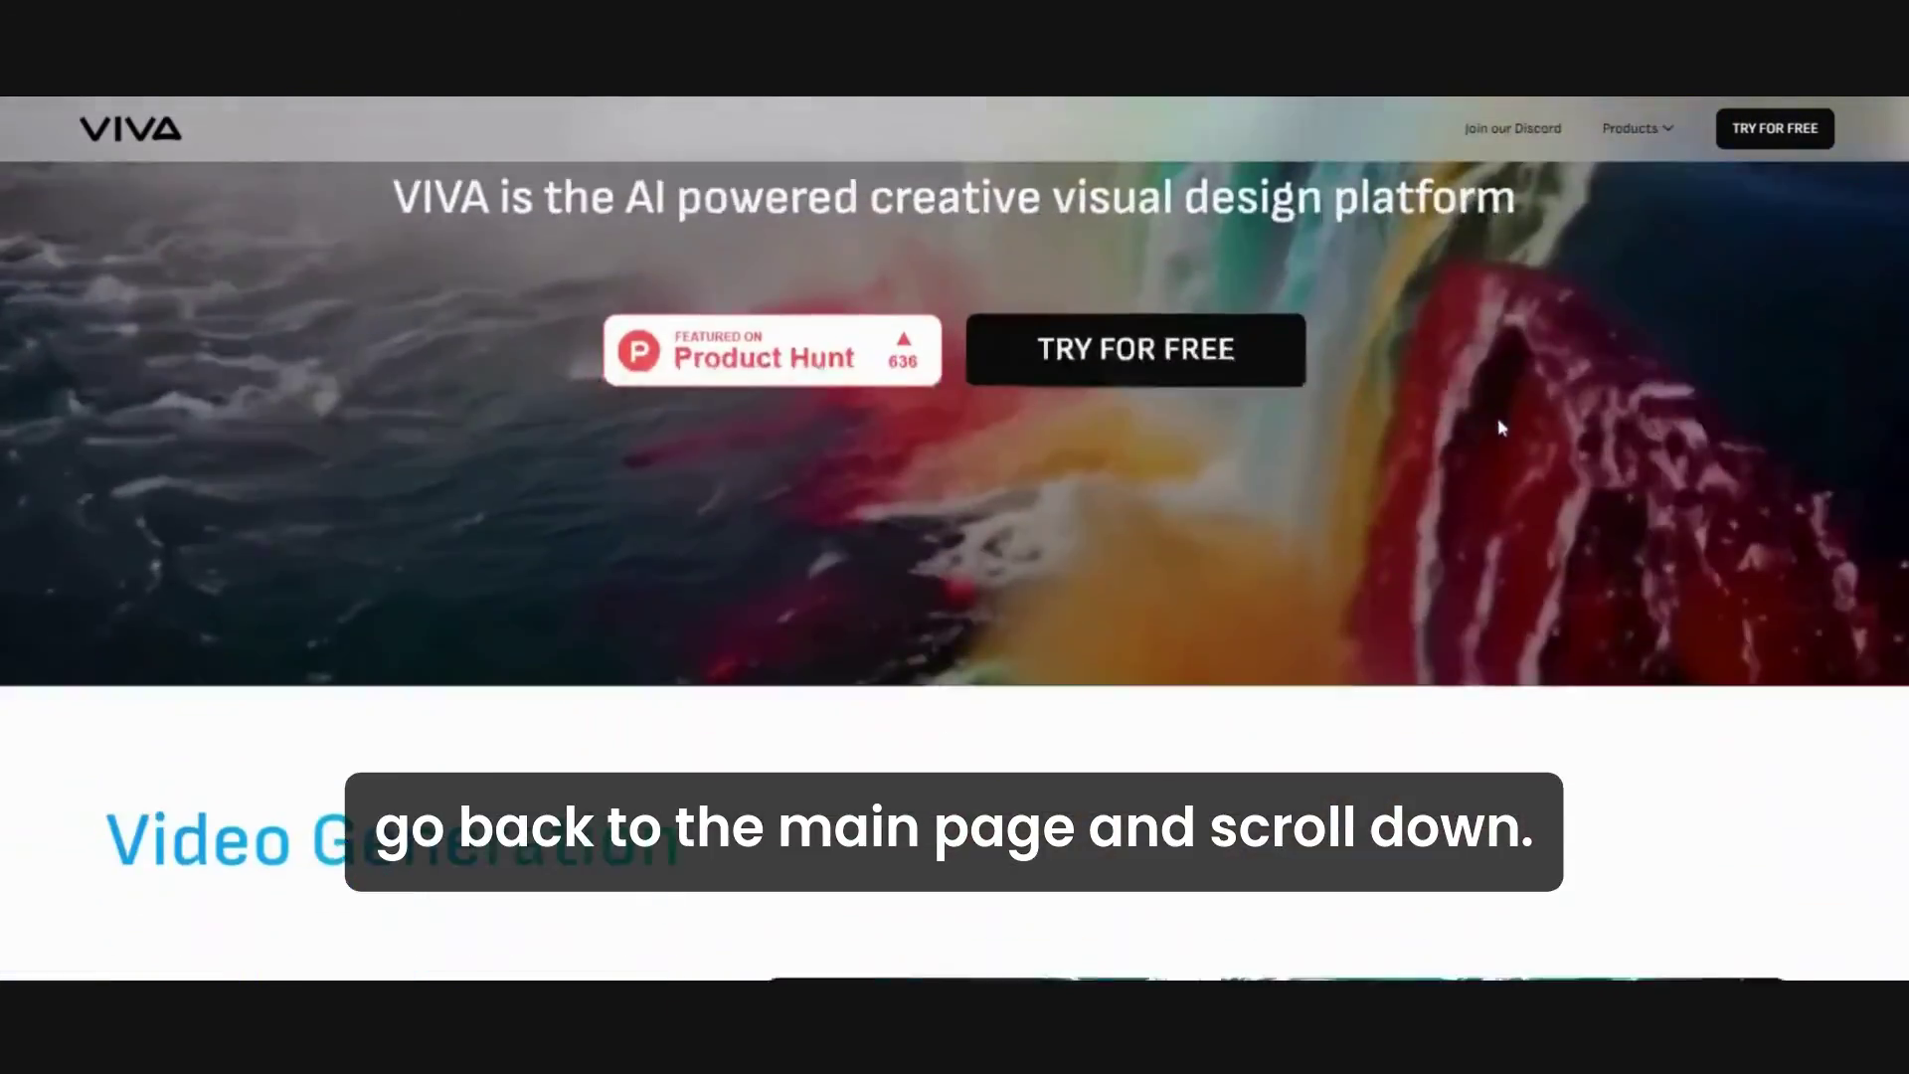
scroll(1412, 564, down, 10)
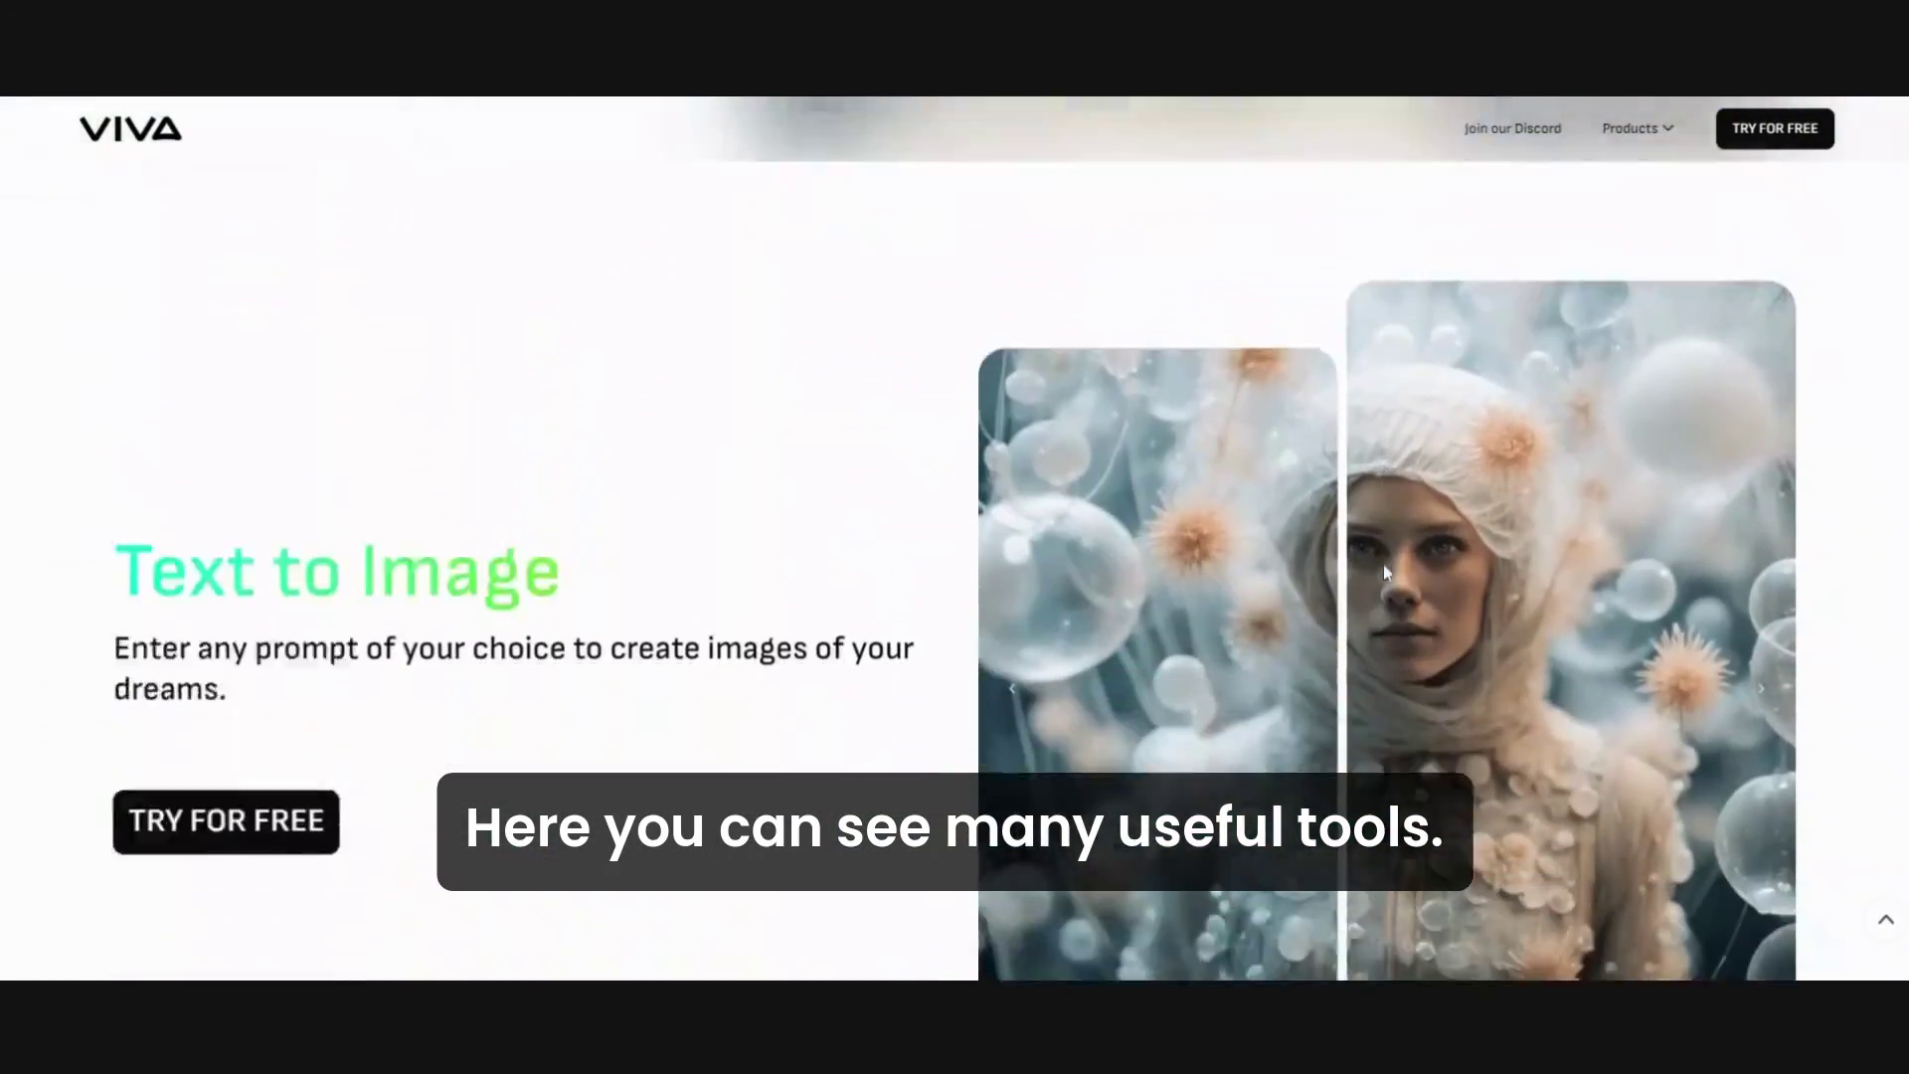
scroll(1379, 573, down, 2)
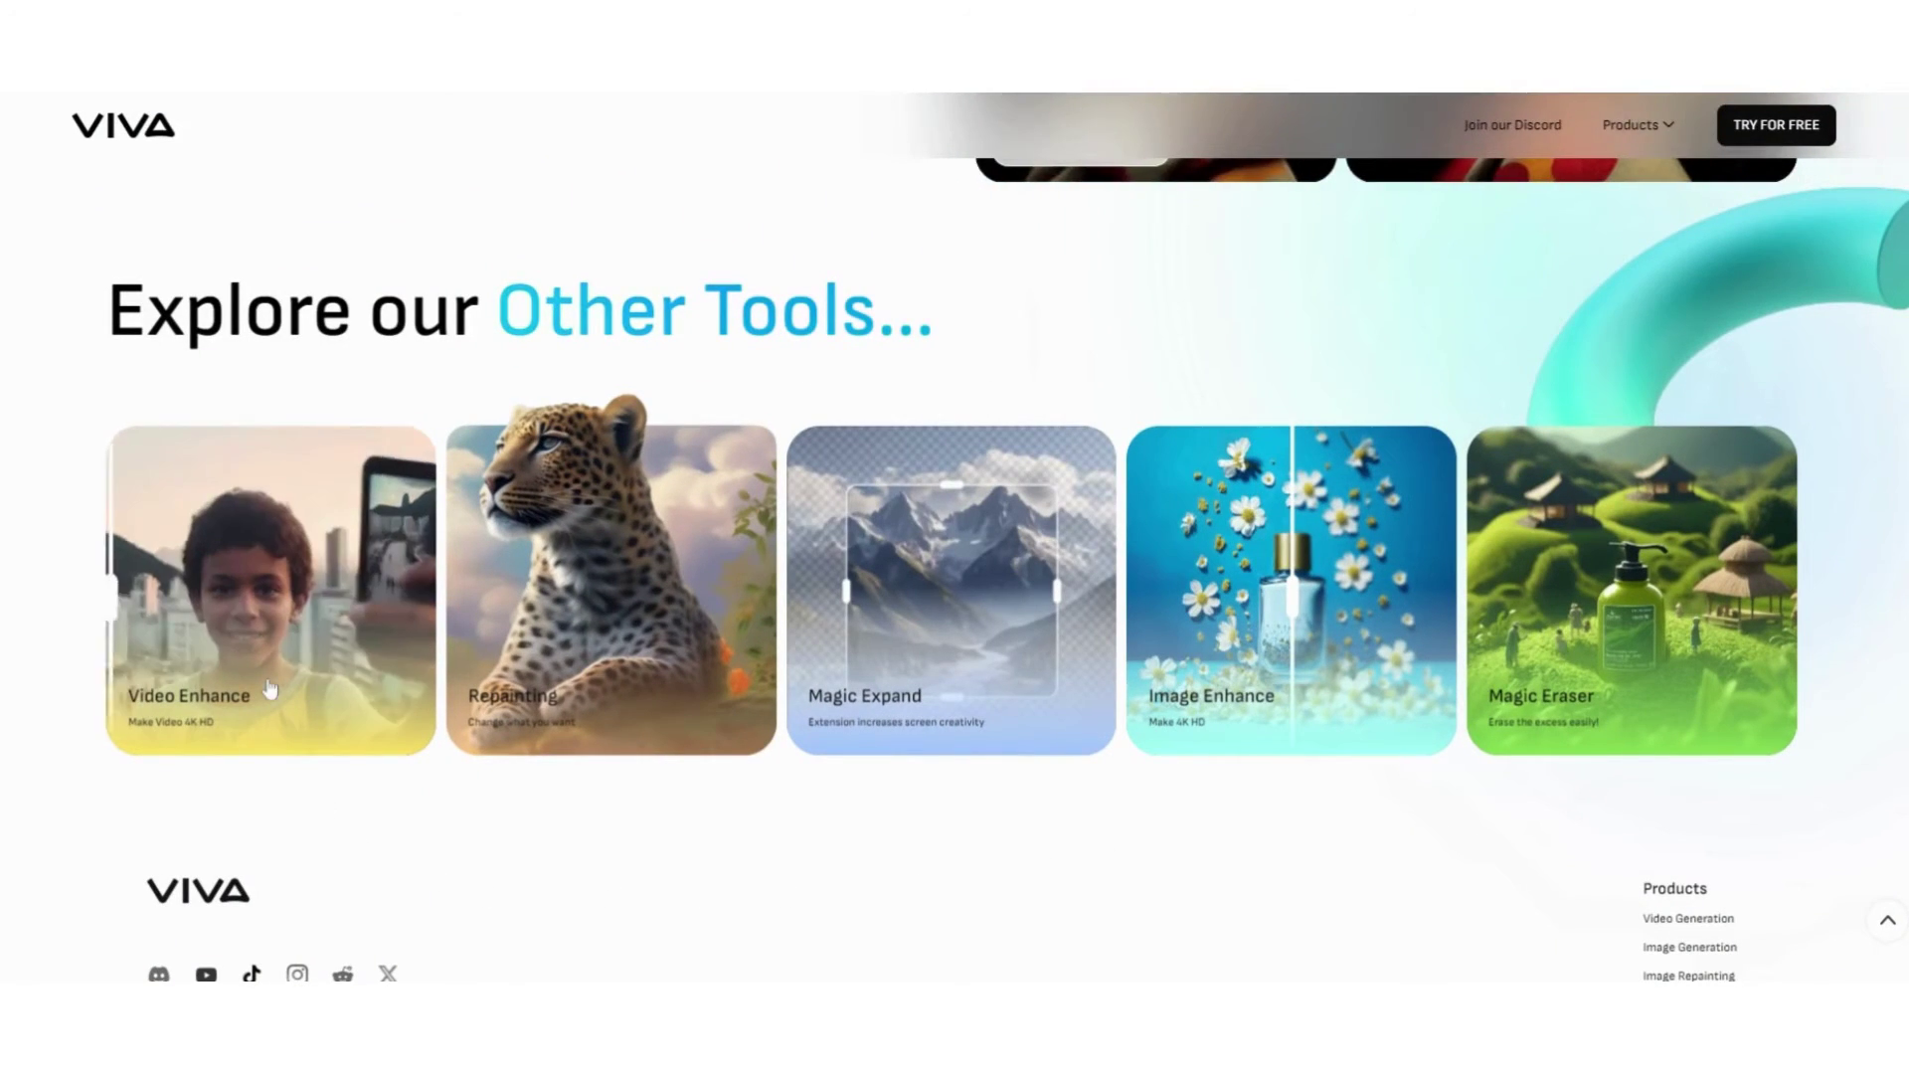
click(951, 635)
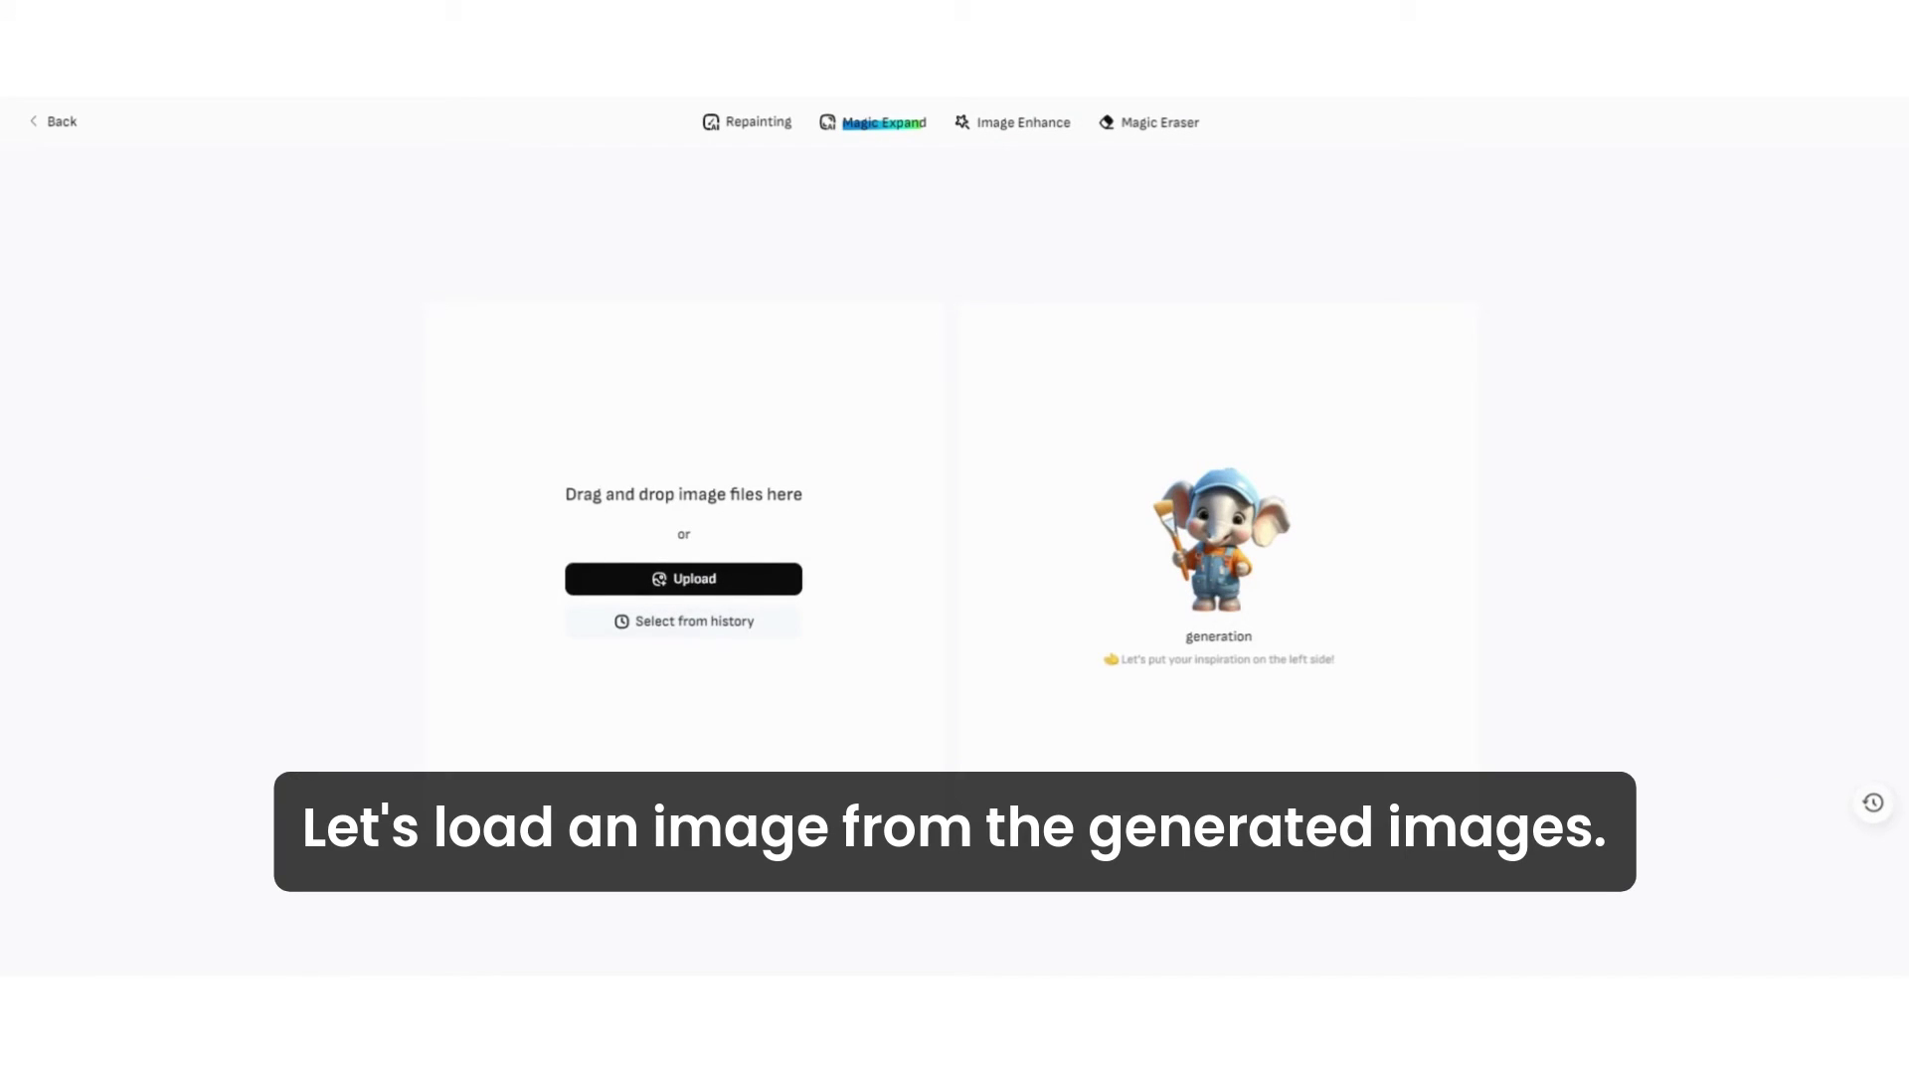
Load the first kitchen lion image from history into Magic Expand and generate the expansion.
click(707, 626)
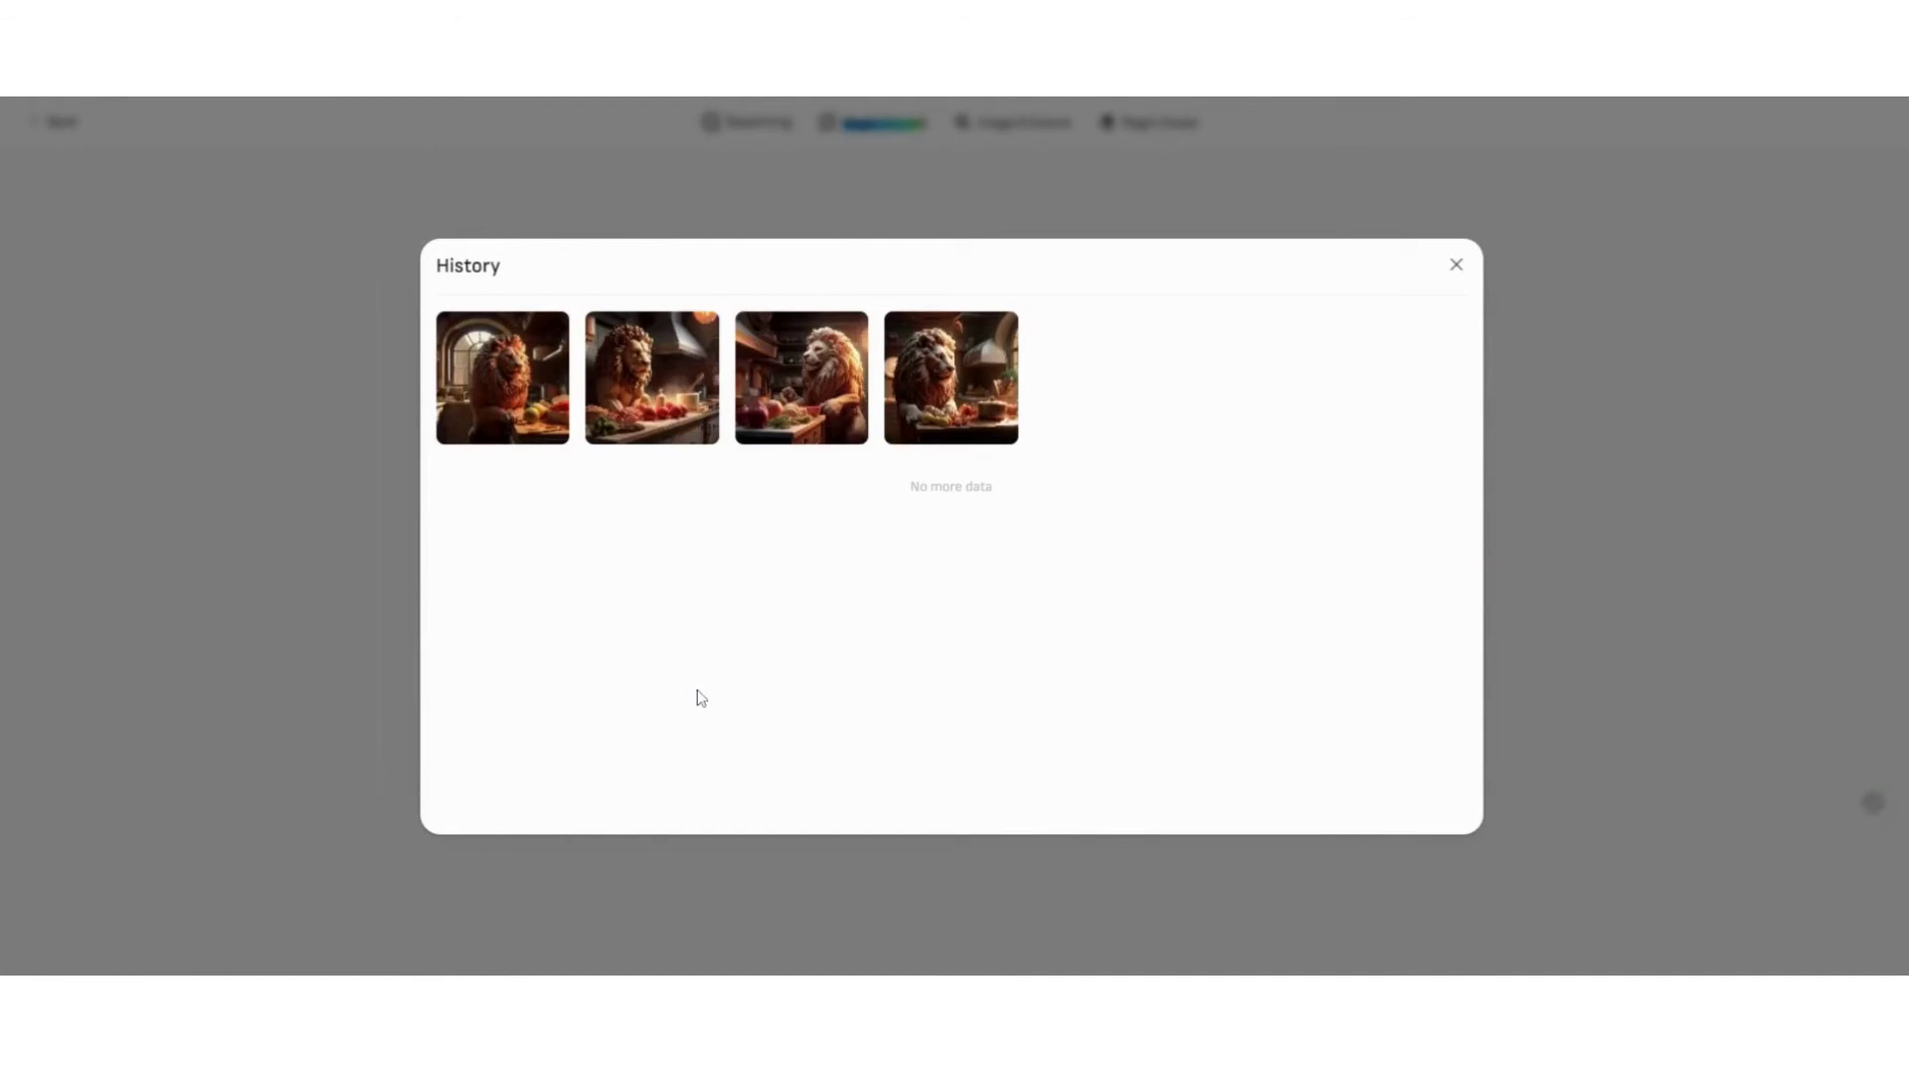
click(507, 398)
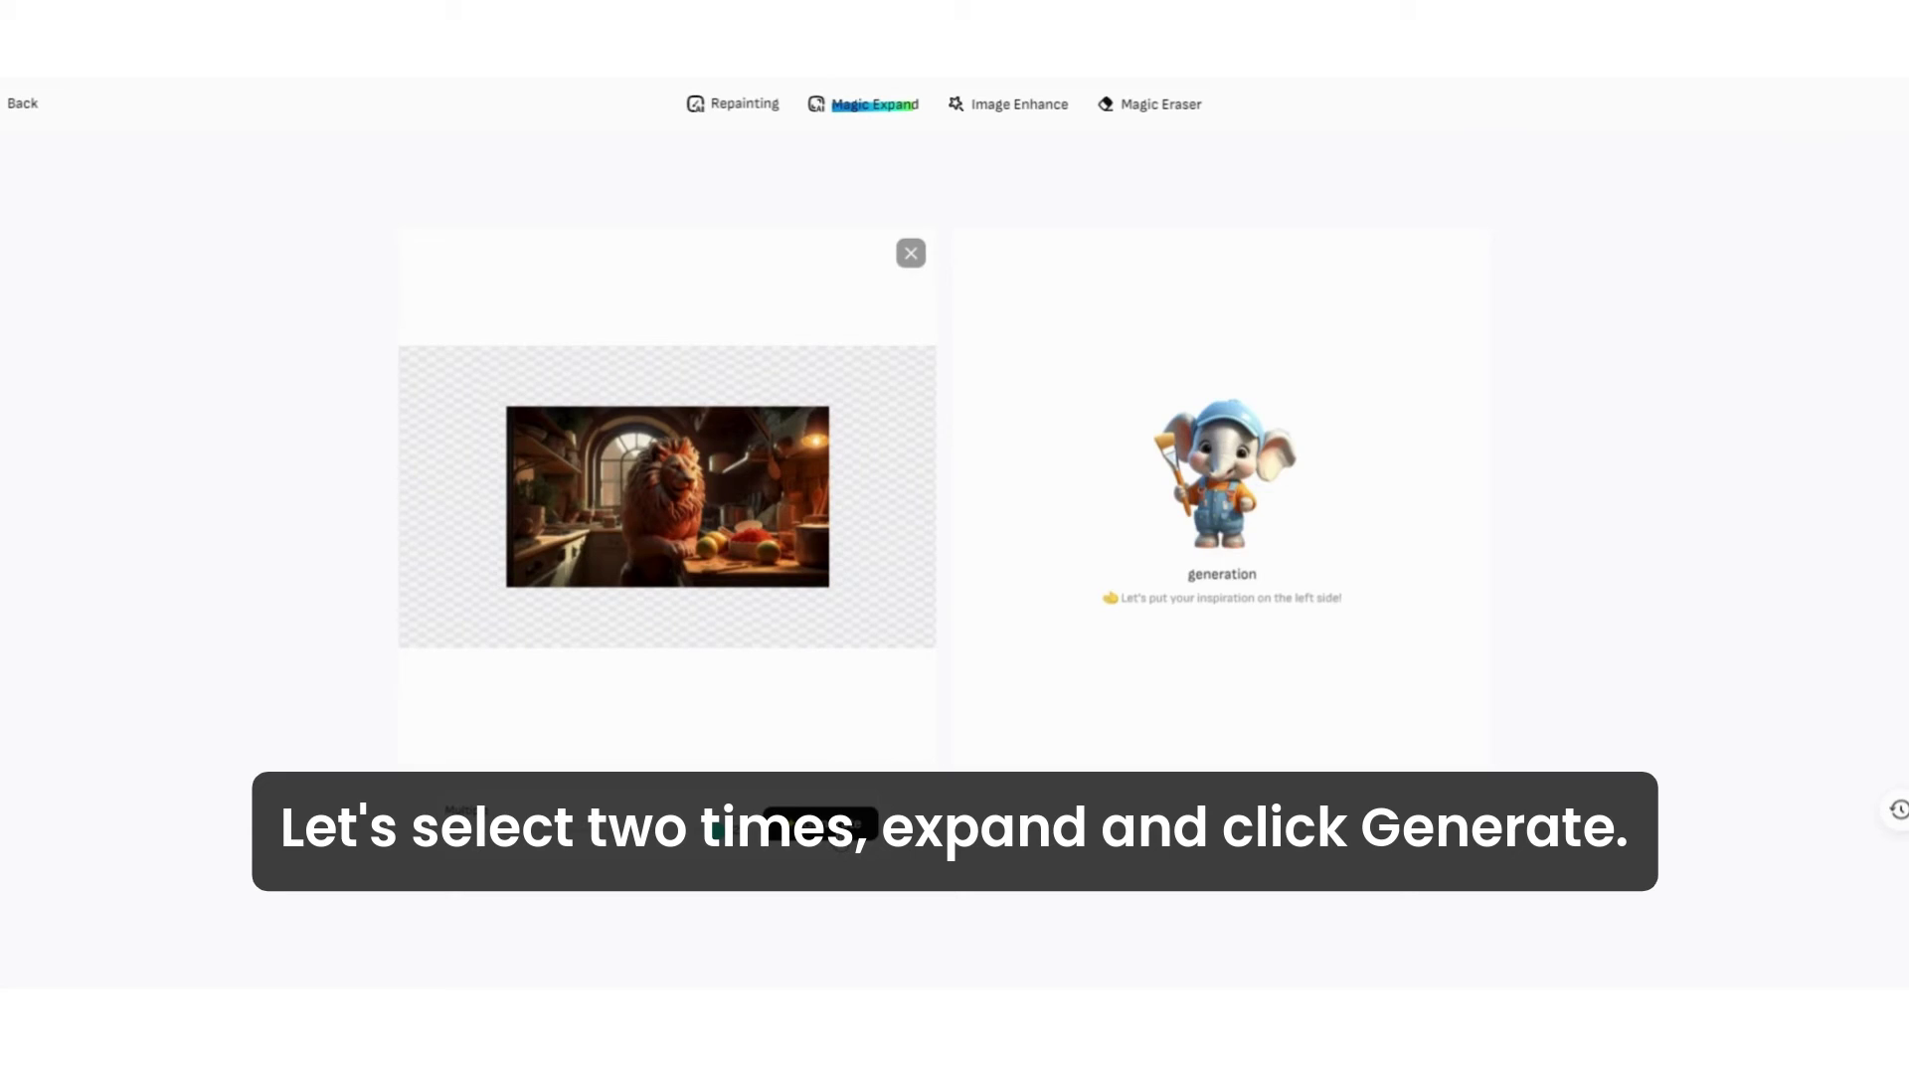
click(838, 835)
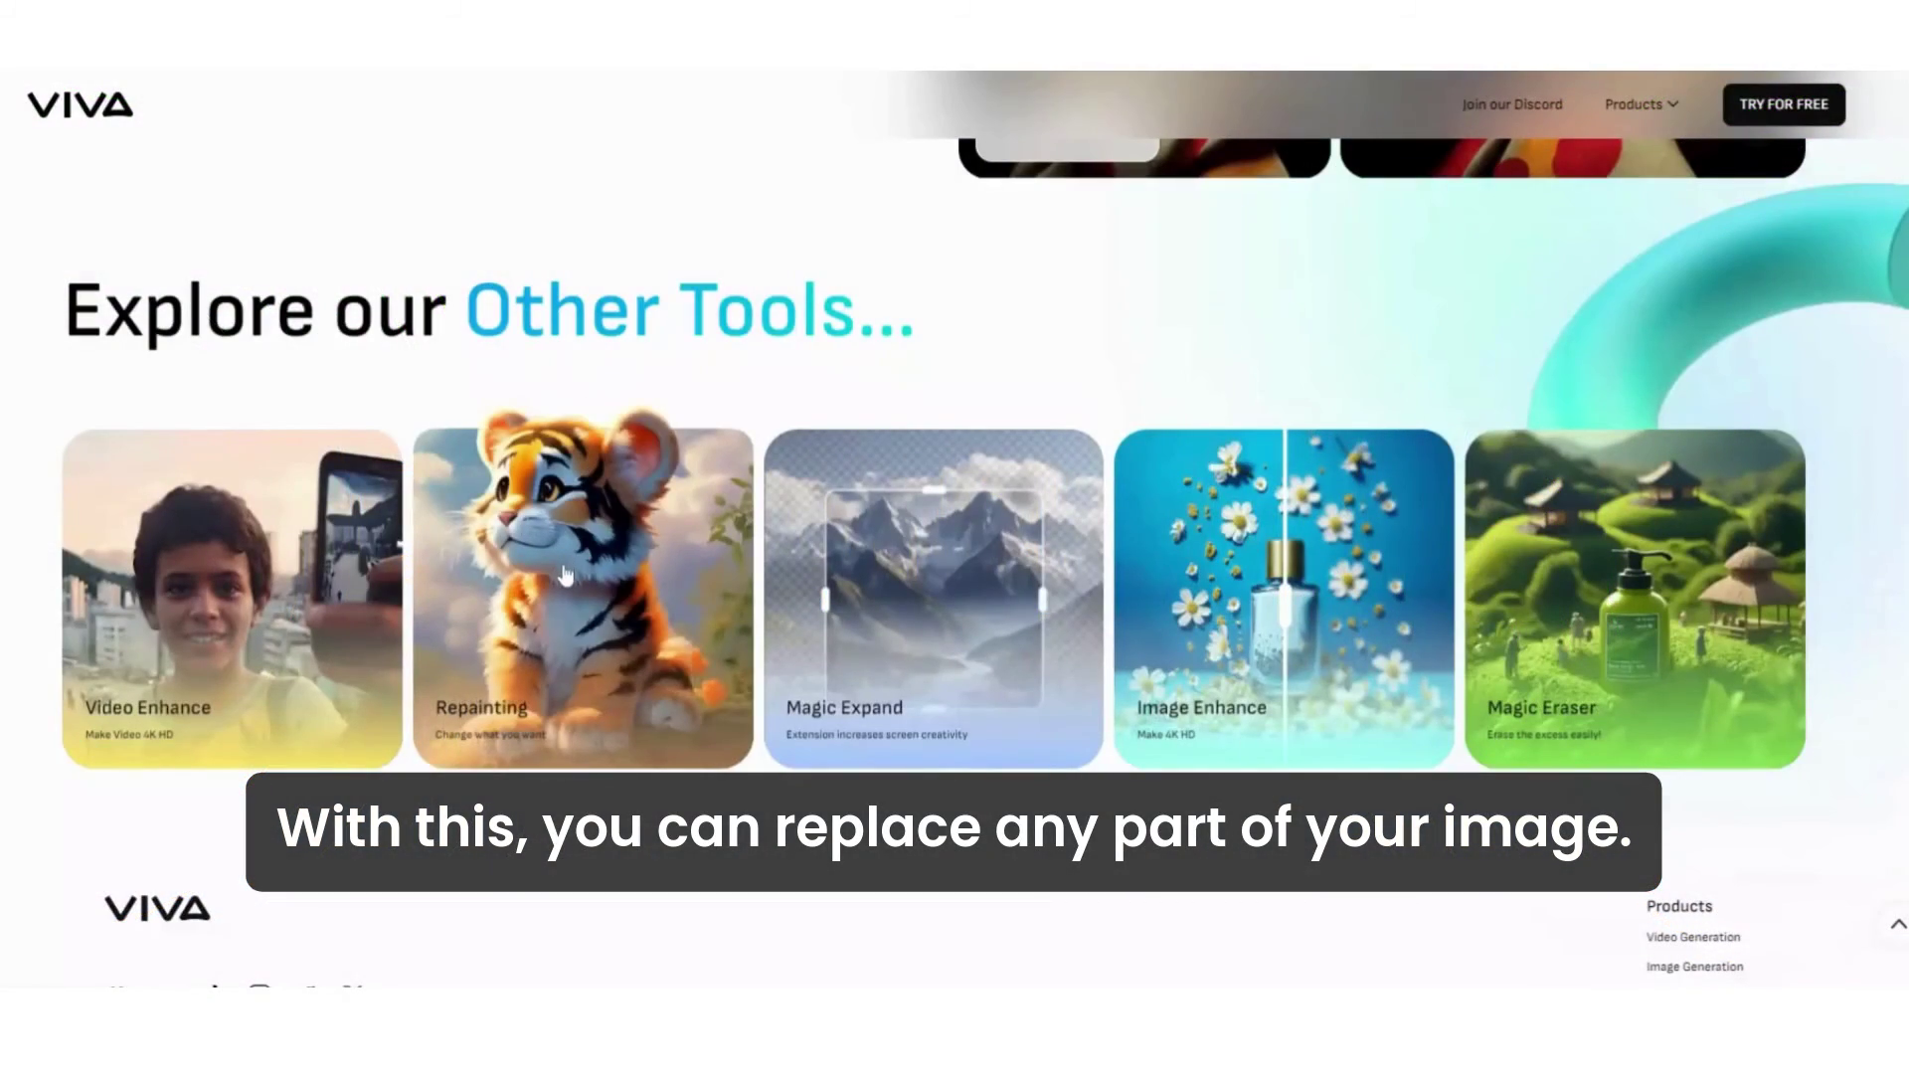
Open Repainting and load the lion cub image from generation history.
click(567, 575)
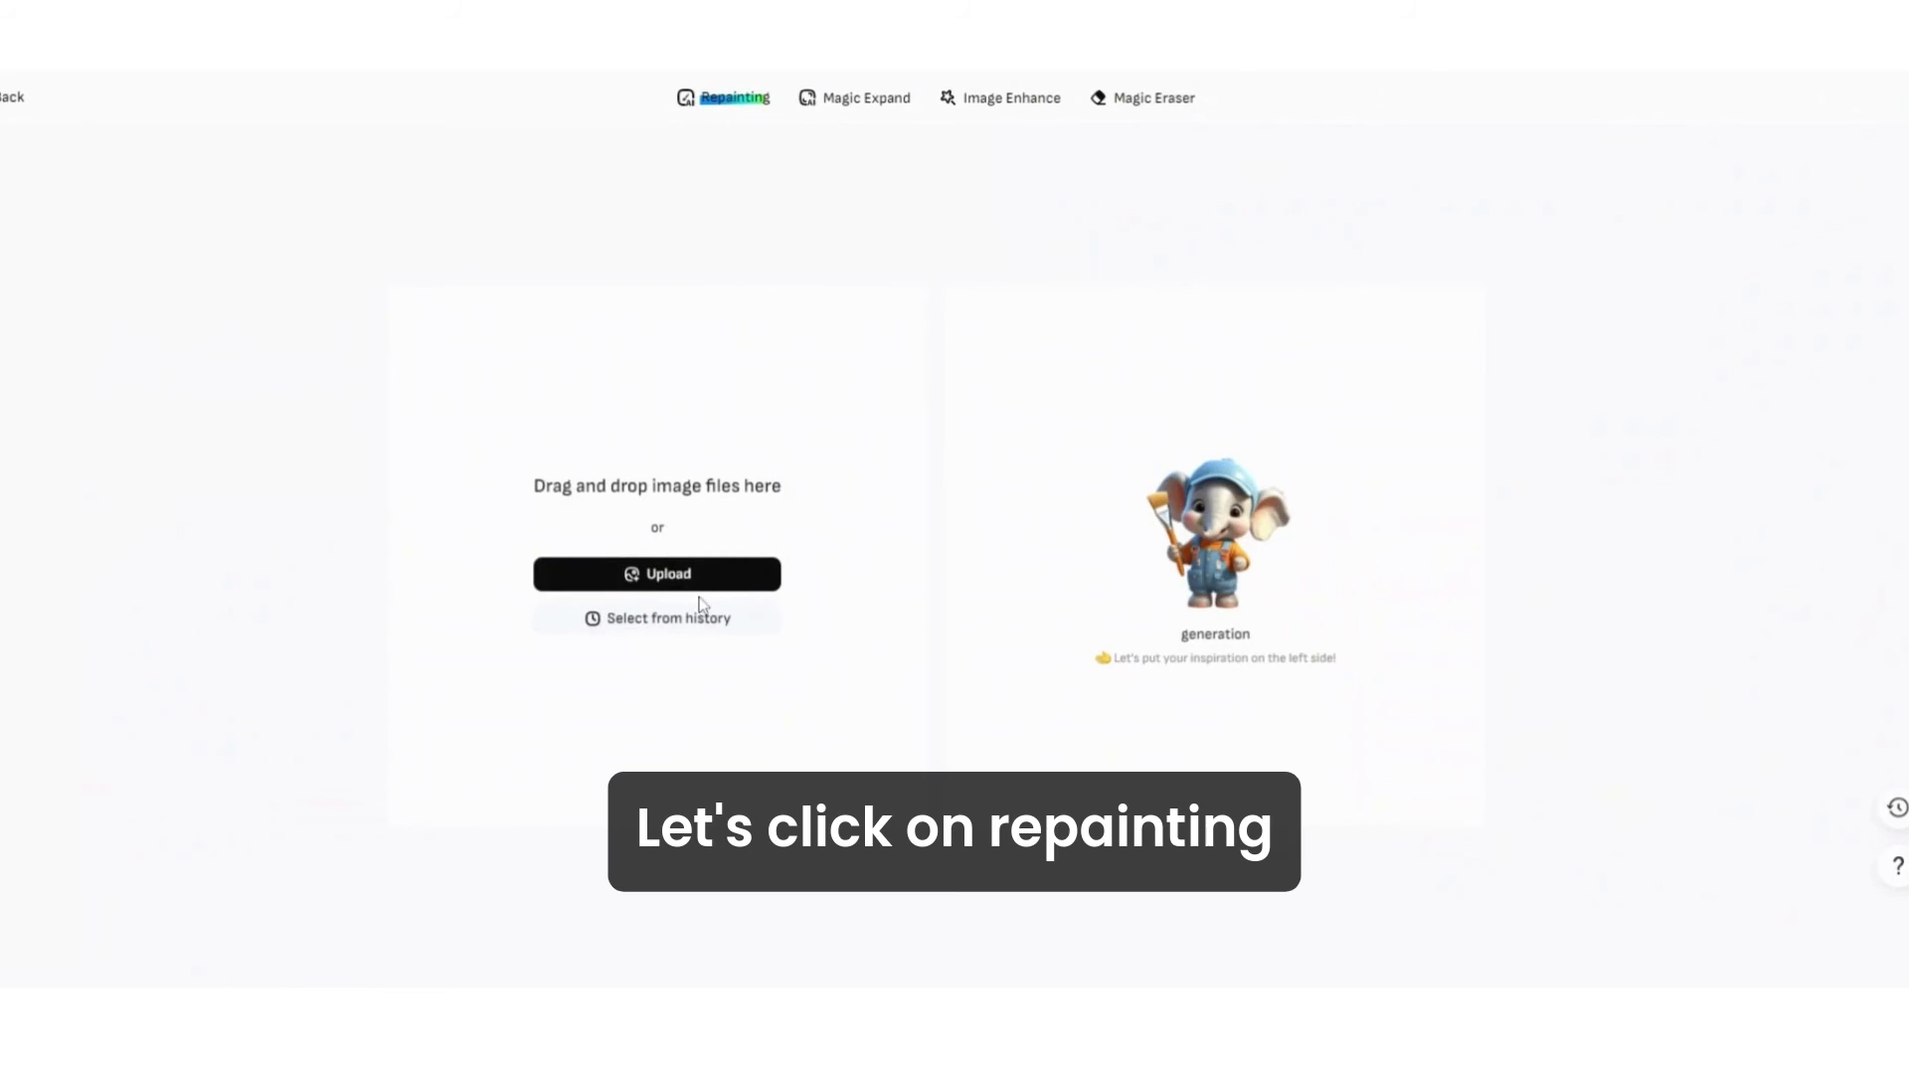
click(679, 621)
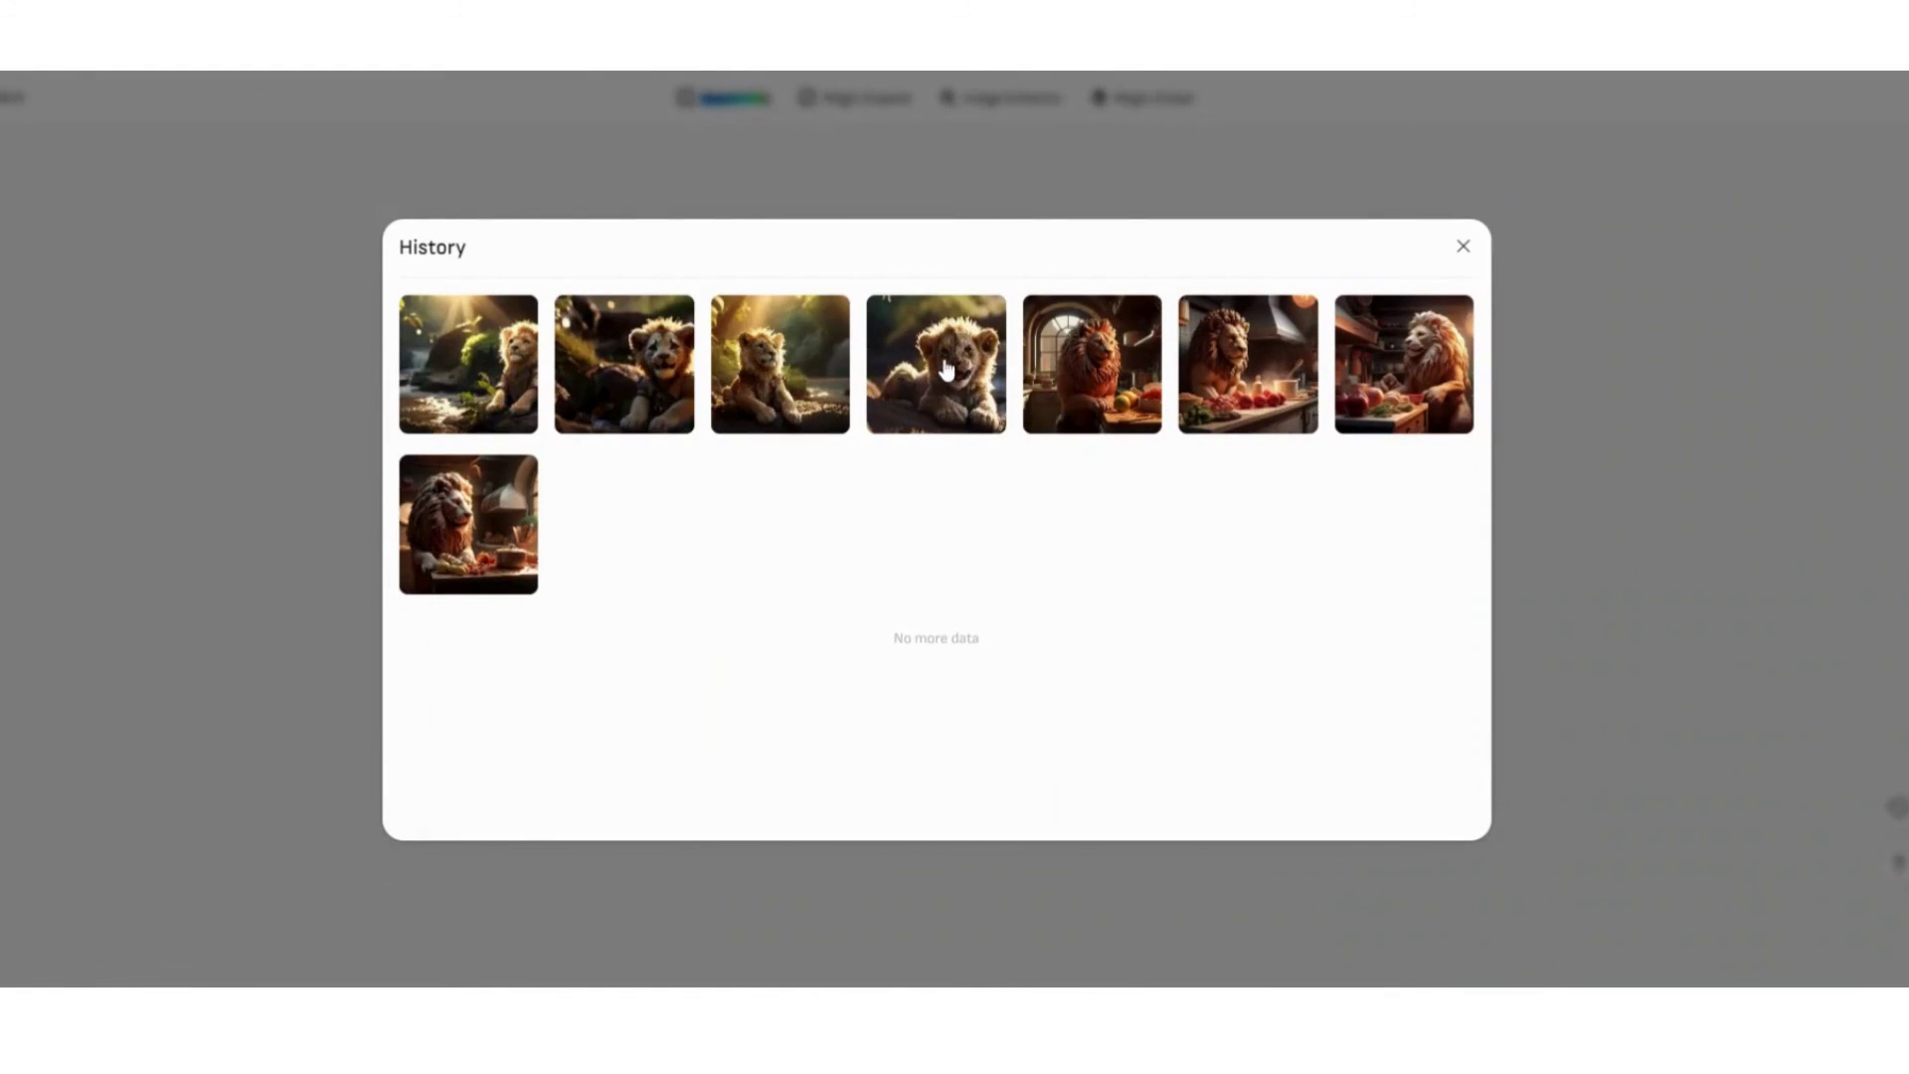
click(945, 370)
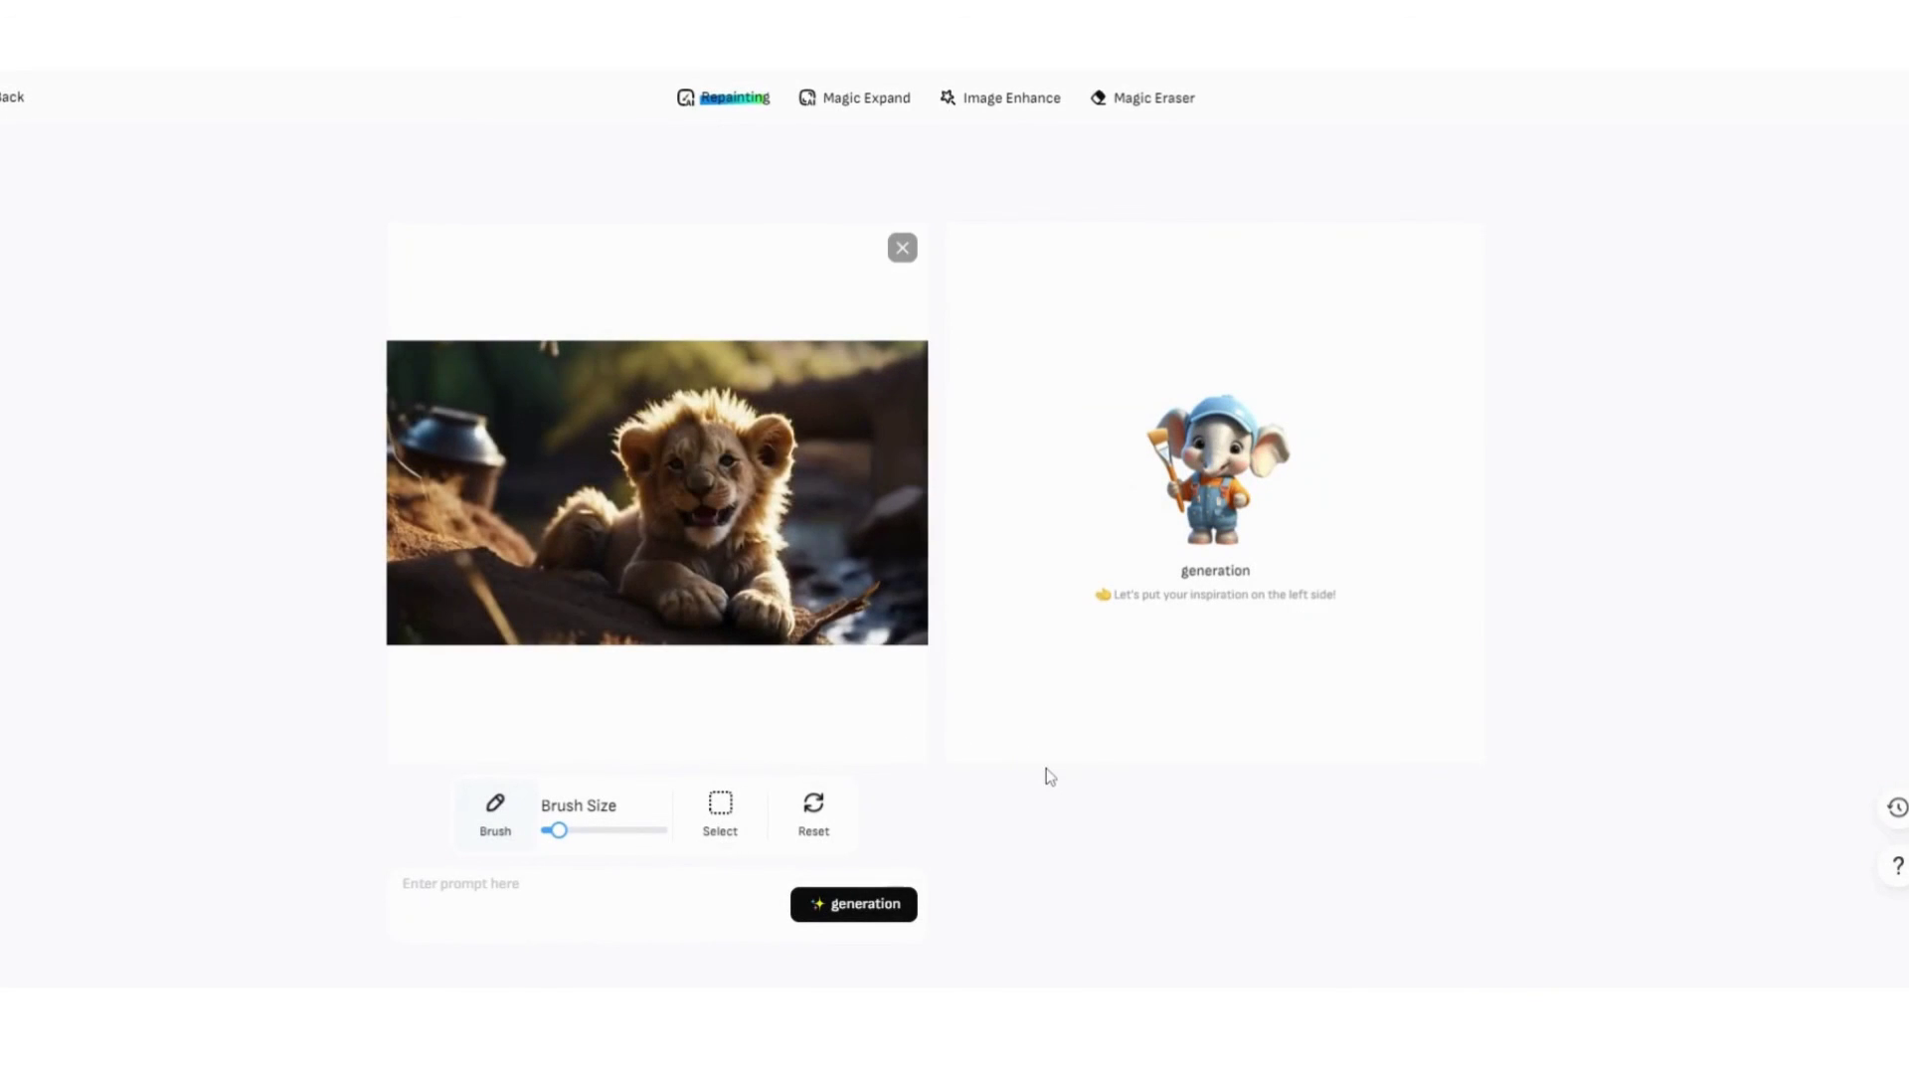
With the brush at maximum size, mask the whole lion cub and repaint it as 'Monkey'.
mouse_move(556, 838)
drag(556, 838, 666, 830)
mouse_move(647, 427)
mouse_down()
mouse_move(718, 415)
mouse_move(758, 440)
mouse_move(741, 507)
mouse_move(690, 468)
mouse_up()
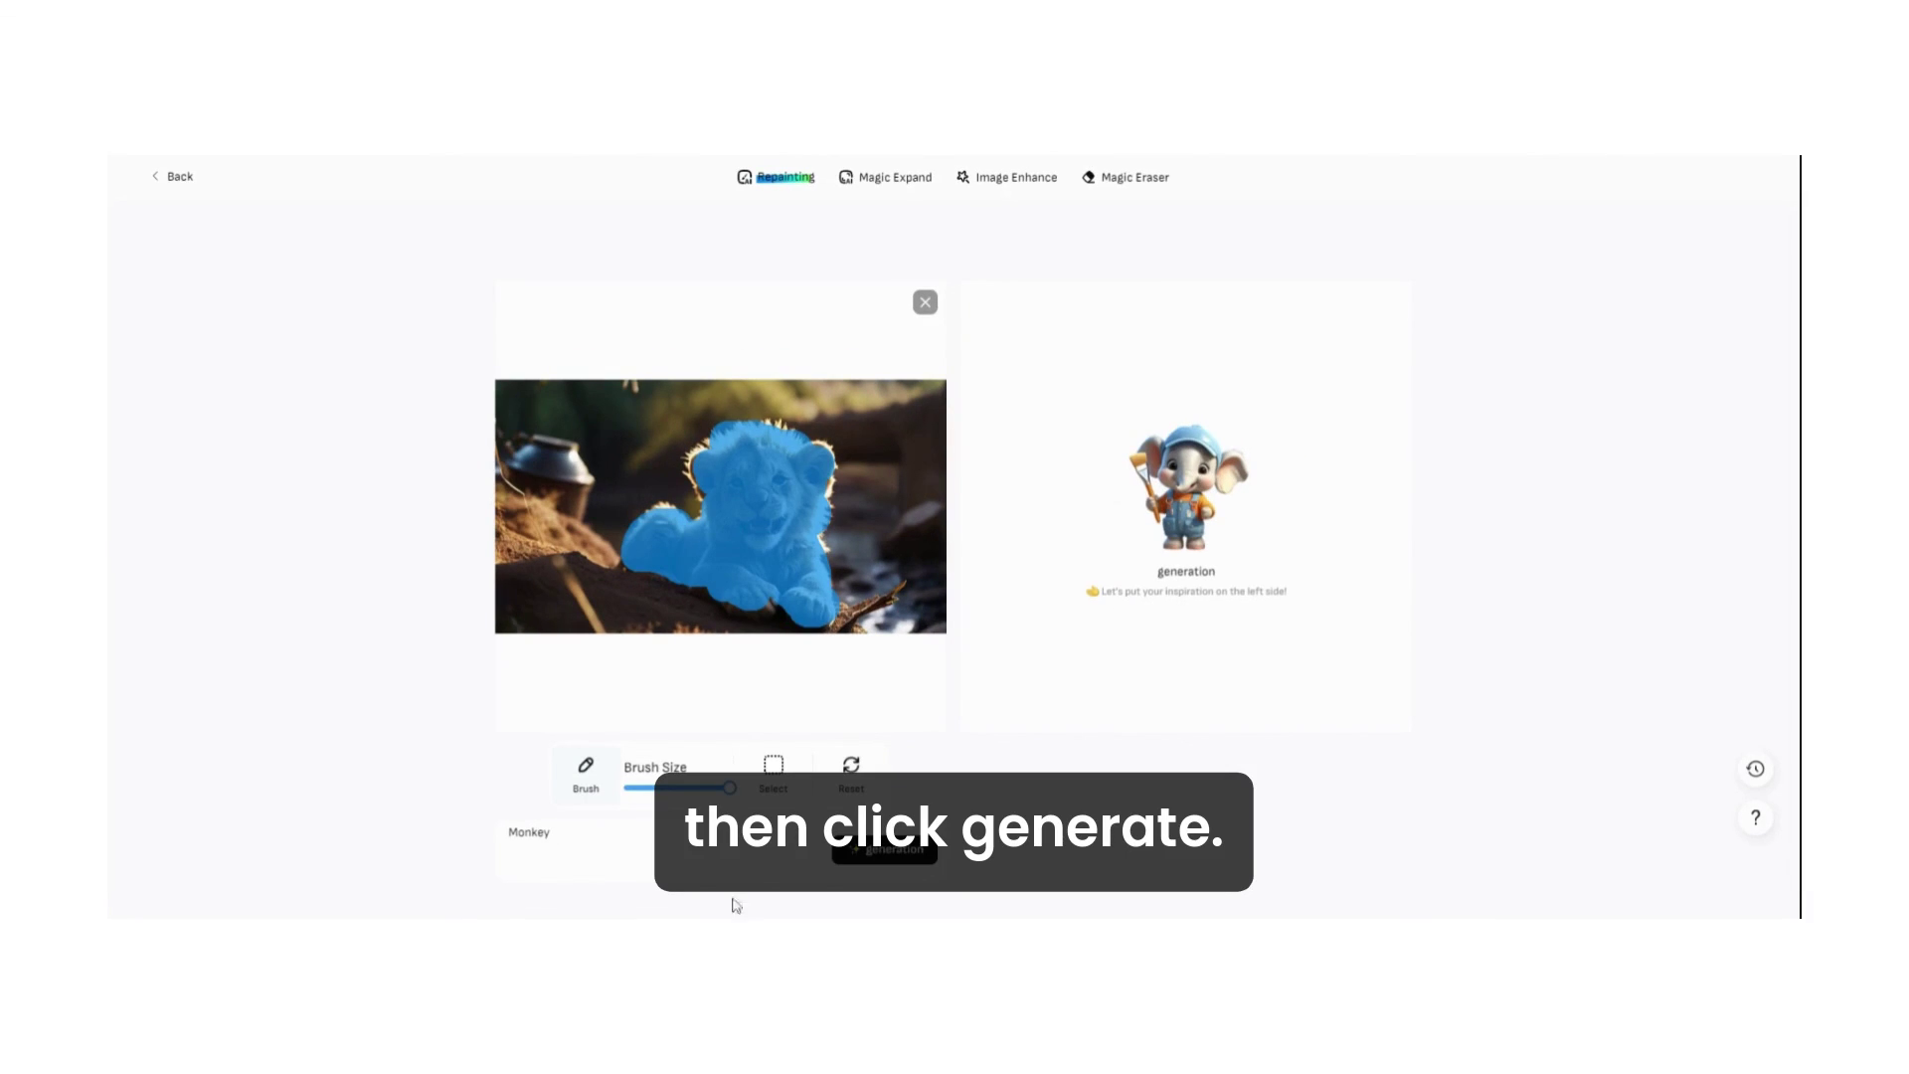
click(894, 857)
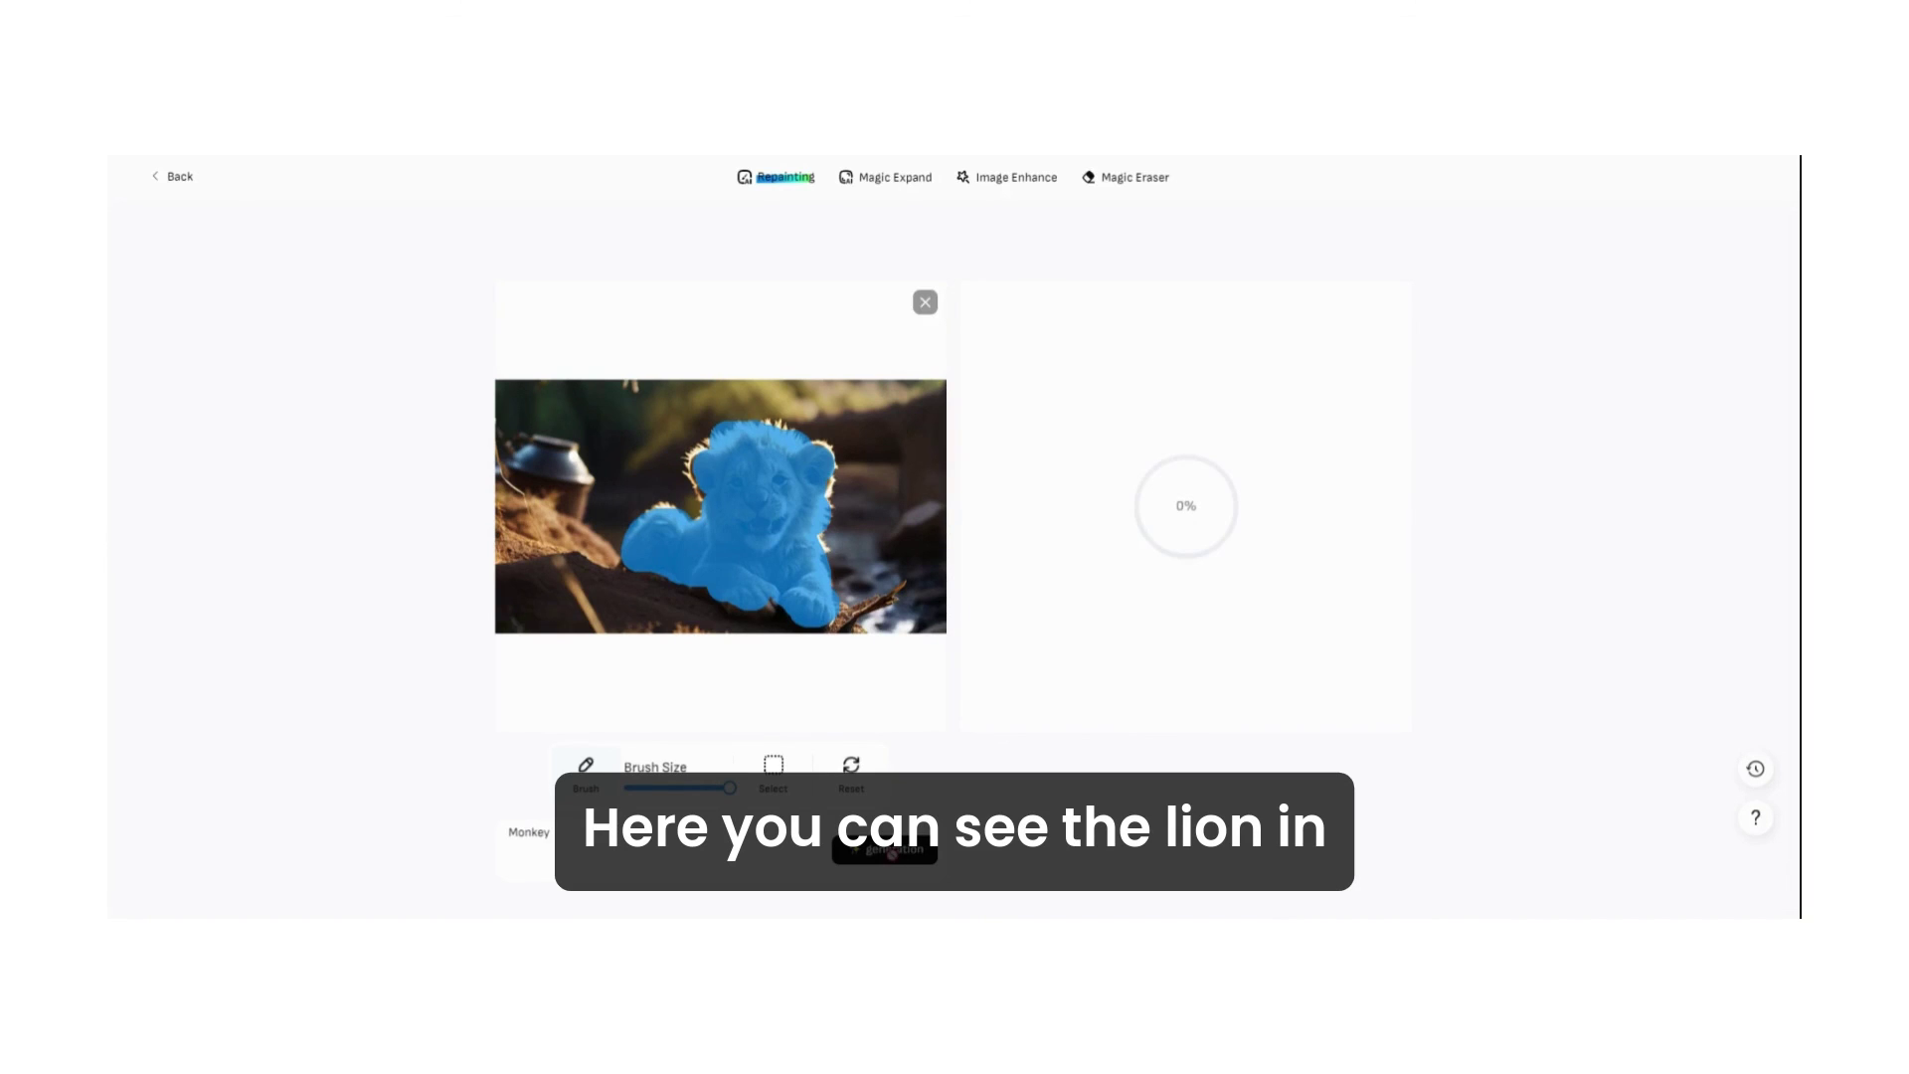